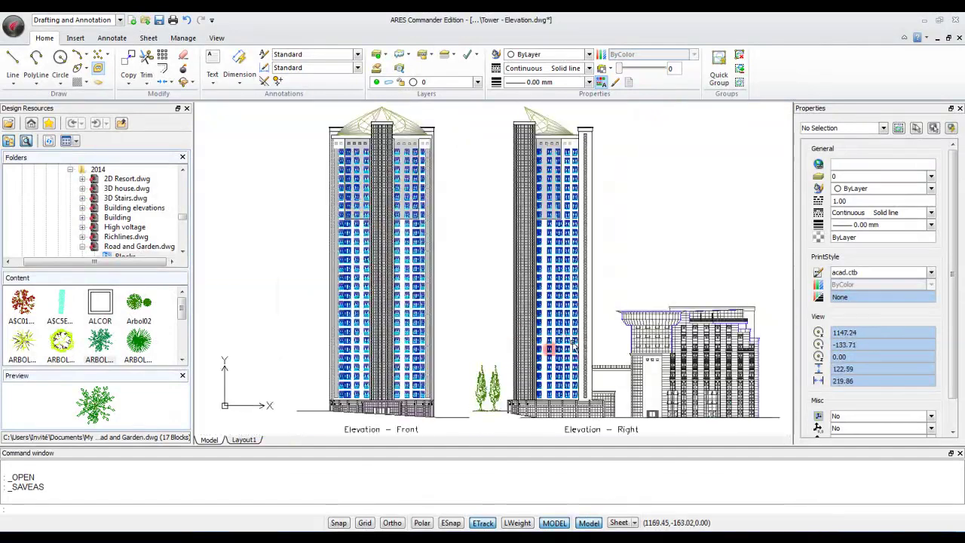
- Zoom in on the two trees, select the left one, and pan up to the ground
scroll(489, 390, "up", 3)
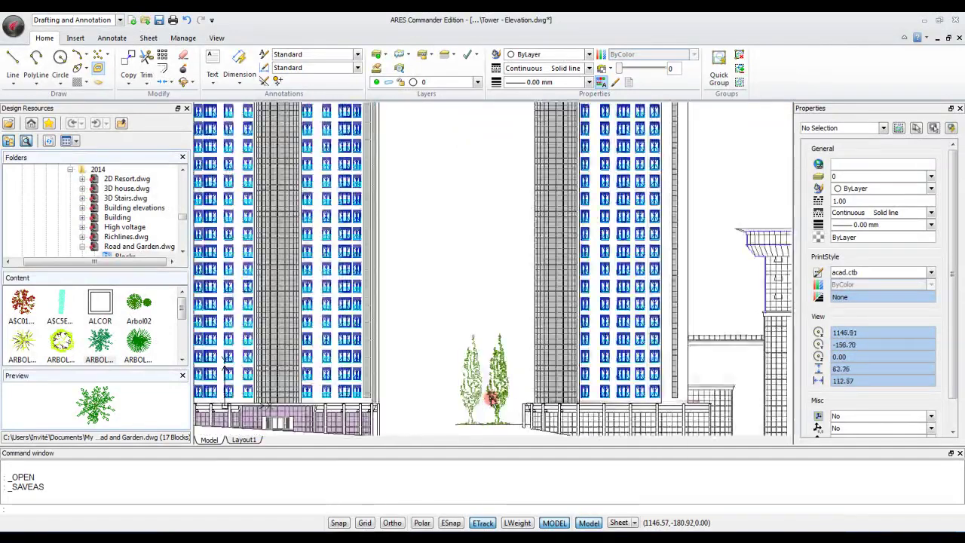
scroll(491, 394, "up", 2)
scroll(465, 407, "up", 2)
left_click(452, 393)
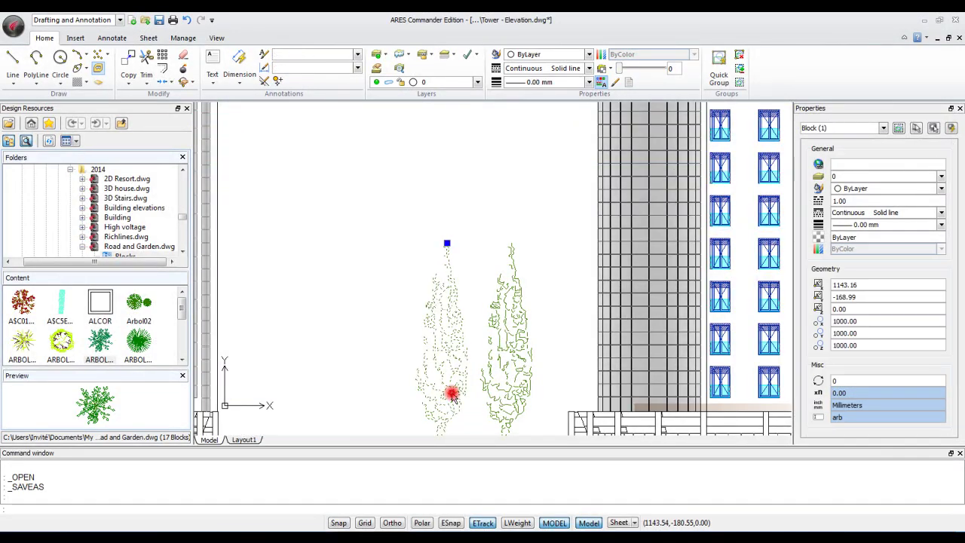
mouse_move(474, 410)
middle_mouse_down()
mouse_move(504, 286)
mouse_move(495, 273)
middle_mouse_up()
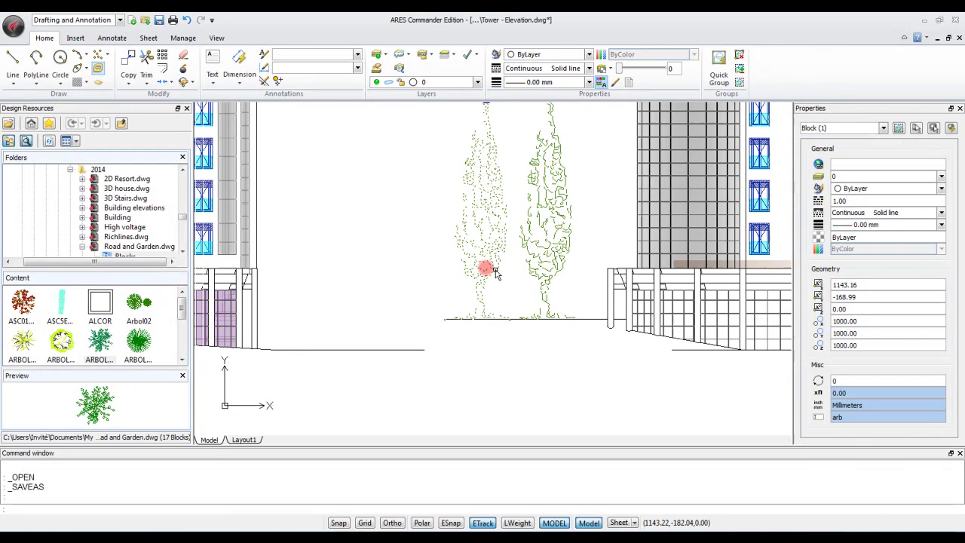
- Copy the left tree with its base as reference point and paste it as a block
right_click(480, 262)
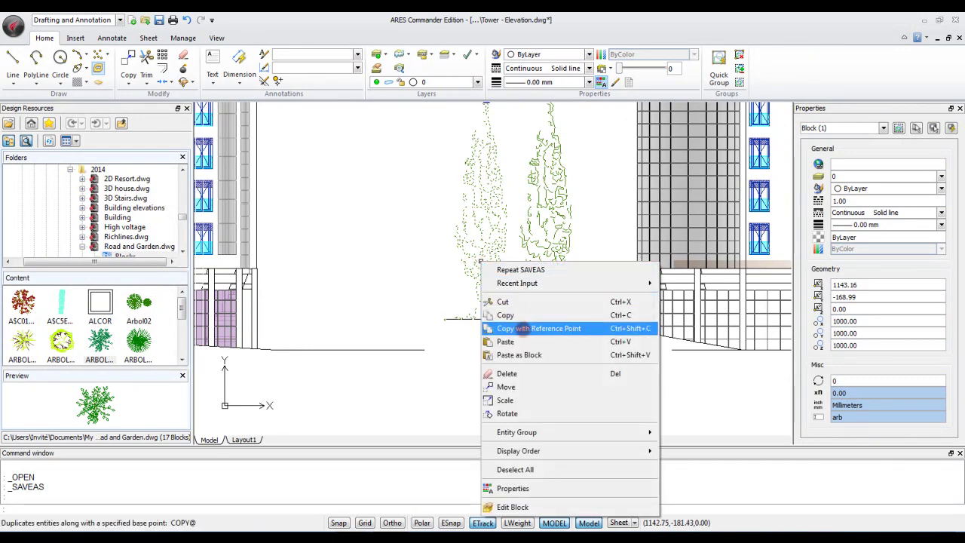
left_click(523, 328)
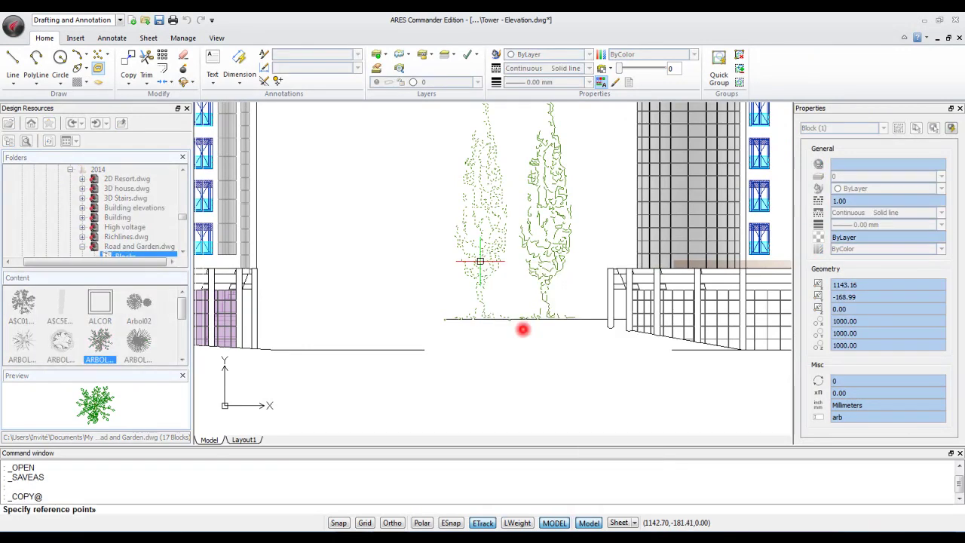
left_click(477, 318)
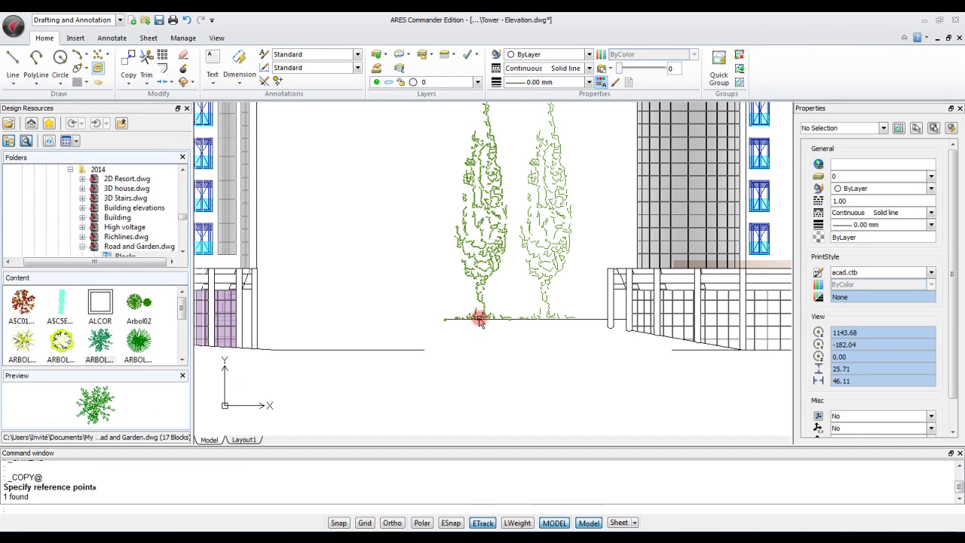
right_click(394, 324)
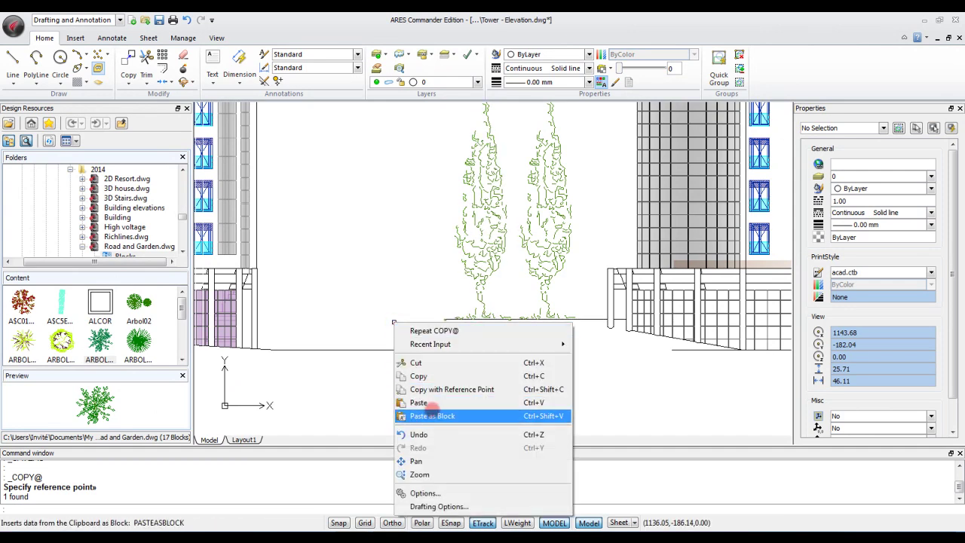
left_click(431, 415)
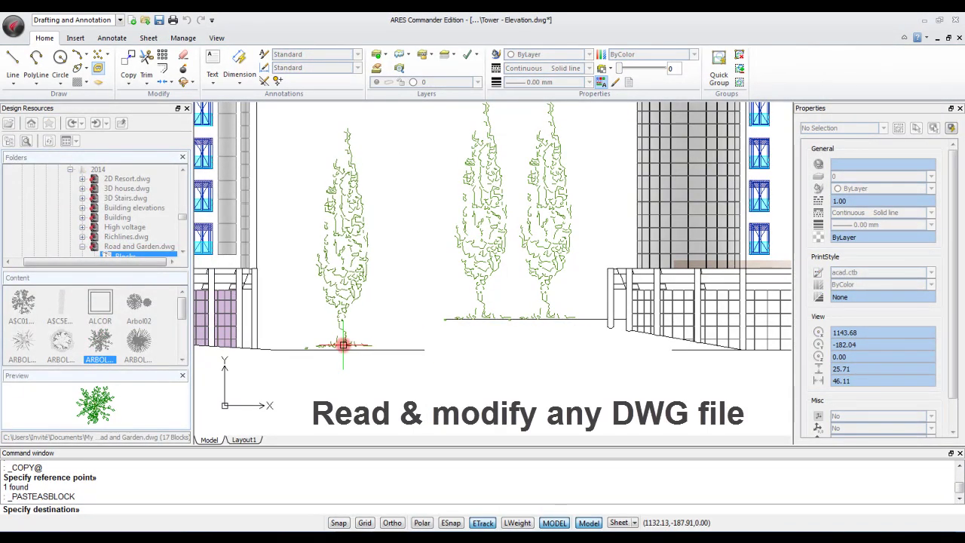
scroll(362, 339, "down", 2)
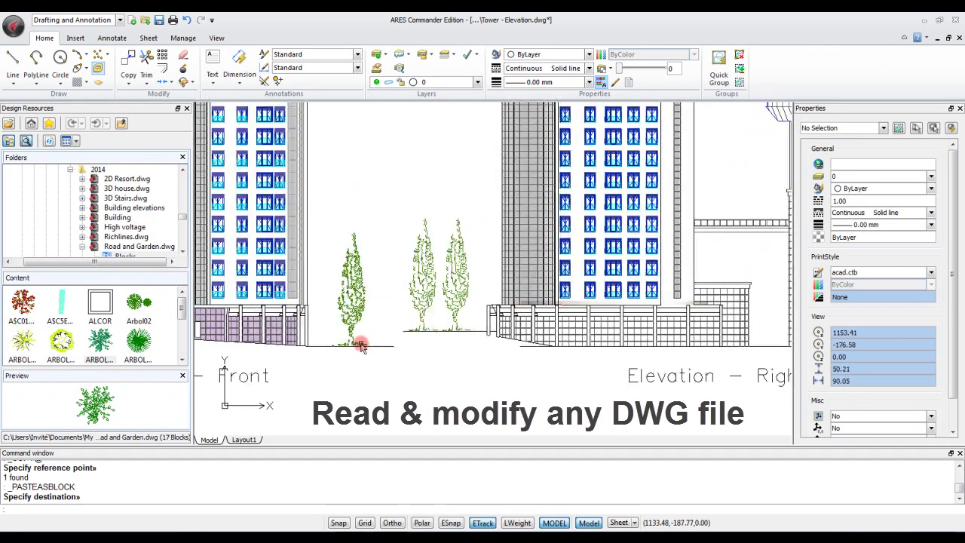
scroll(326, 288, "down", 1)
middle_click_drag(315, 250, 389, 283)
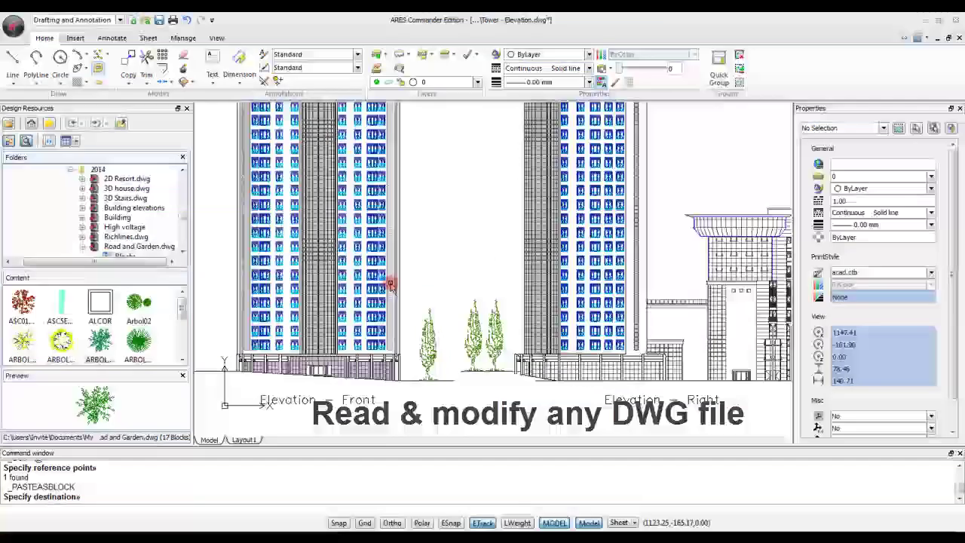
- Check the Save As format list, keep R2013, and cancel without saving
scroll(365, 269, "down", 2)
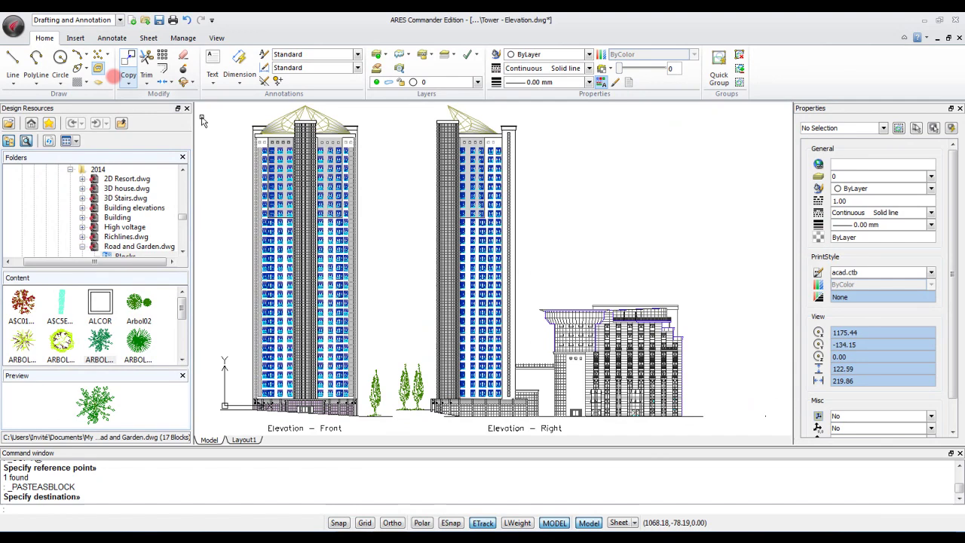
left_click(13, 26)
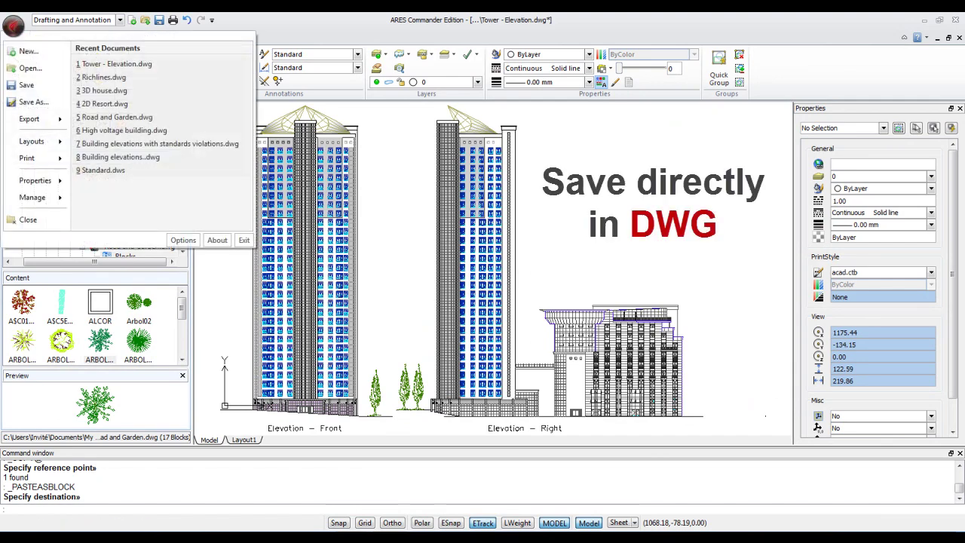
left_click(55, 104)
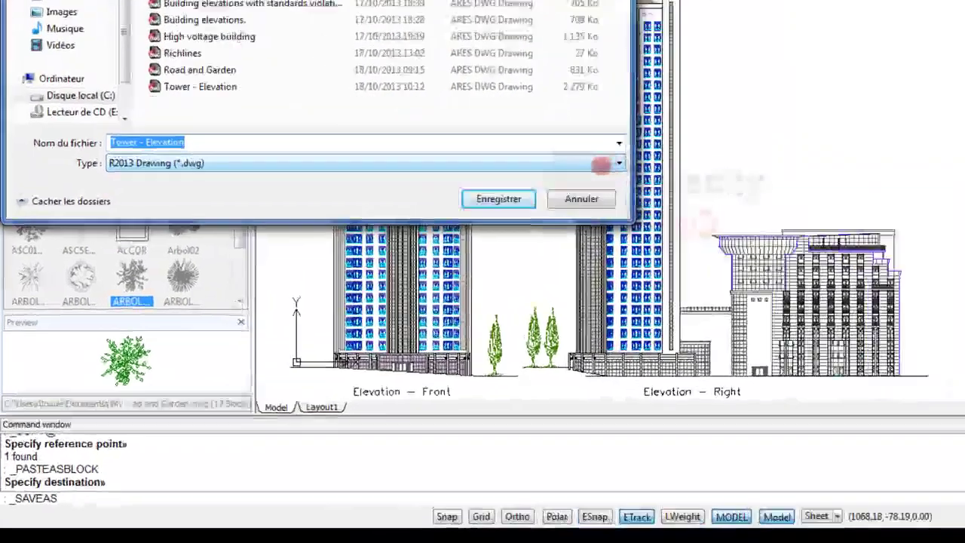
left_click(461, 254)
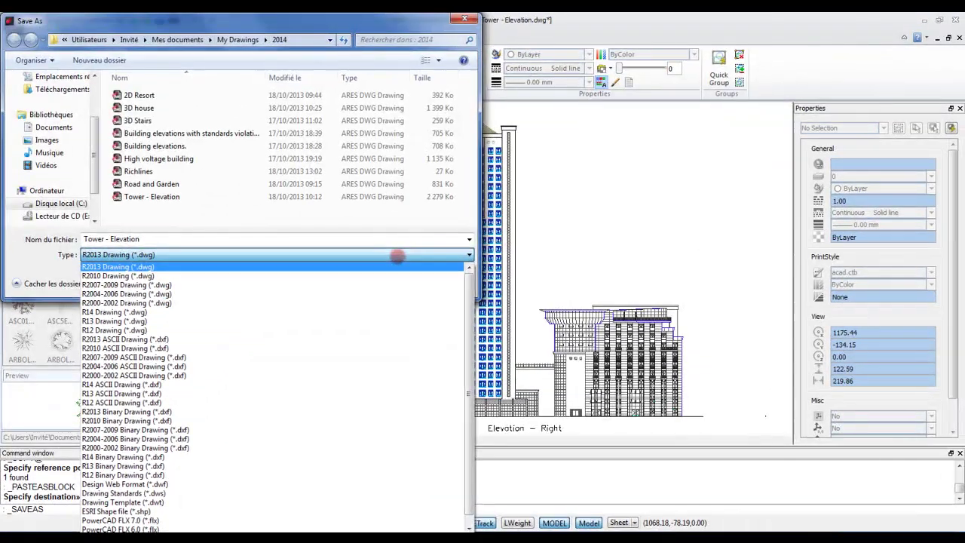
left_click(458, 254)
left_click(434, 281)
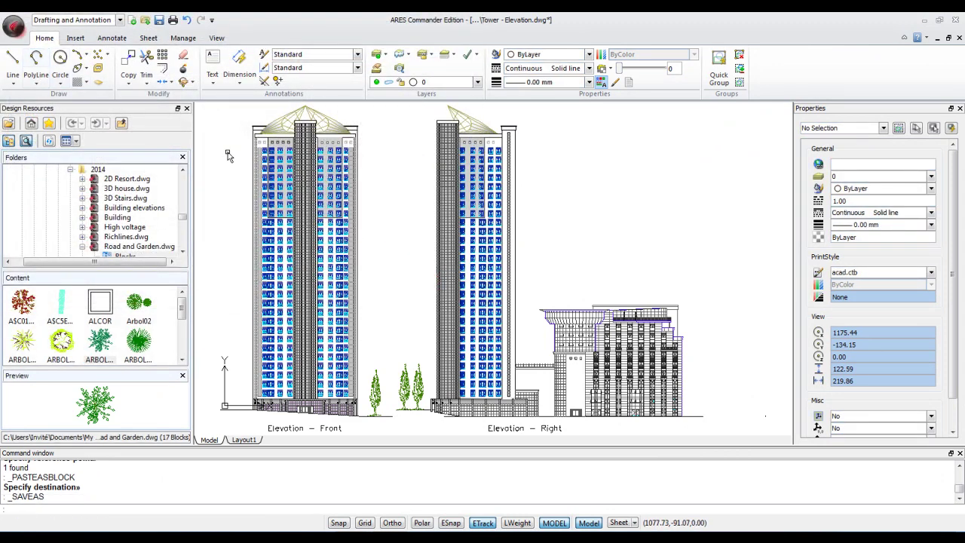
- Open 3D house.dwg from the 2014 drawings folder
left_click(14, 26)
left_click(32, 68)
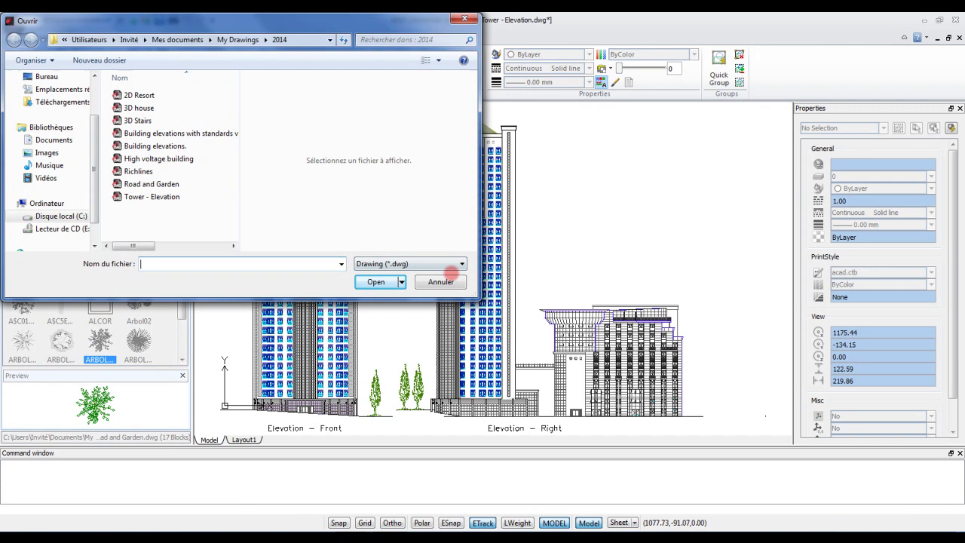
left_click(461, 263)
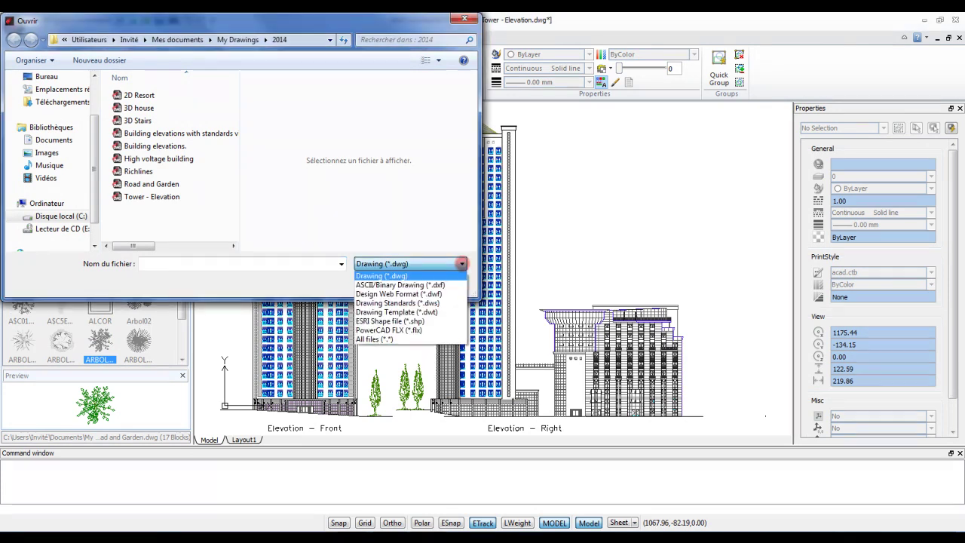
left_click(461, 263)
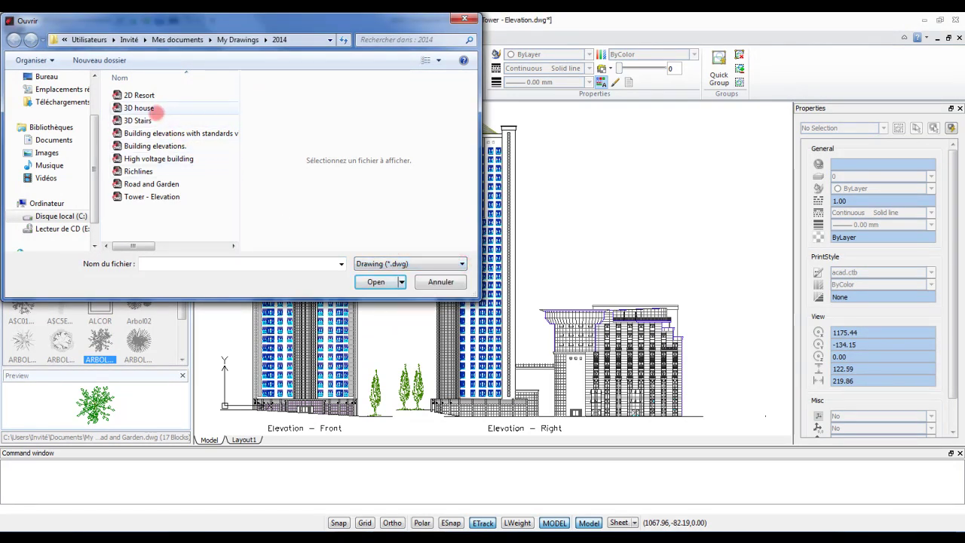
left_click(362, 281)
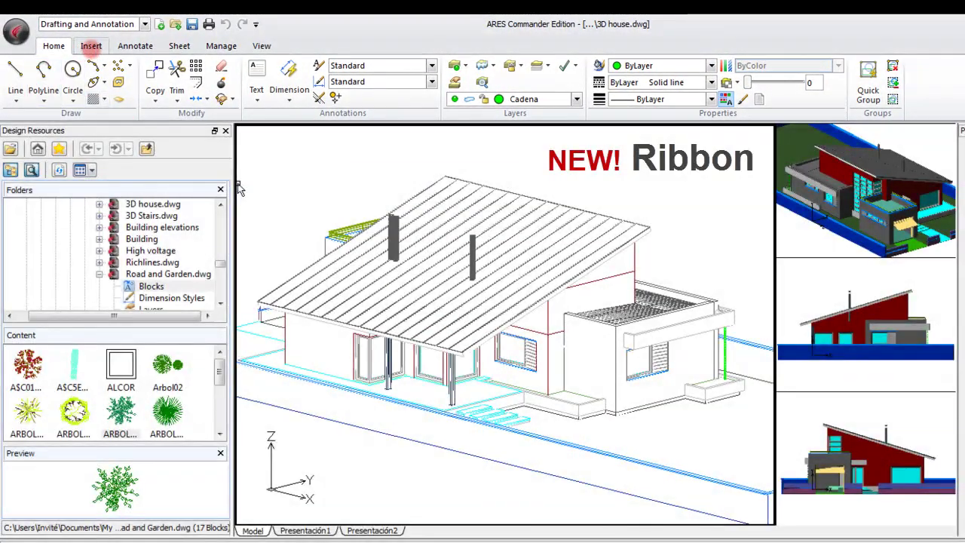
left_click(90, 47)
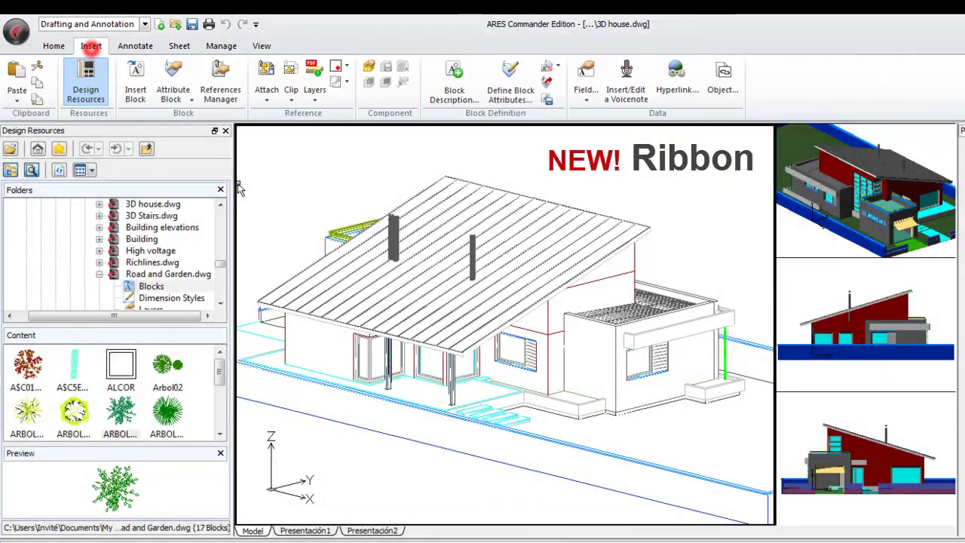
left_click(54, 46)
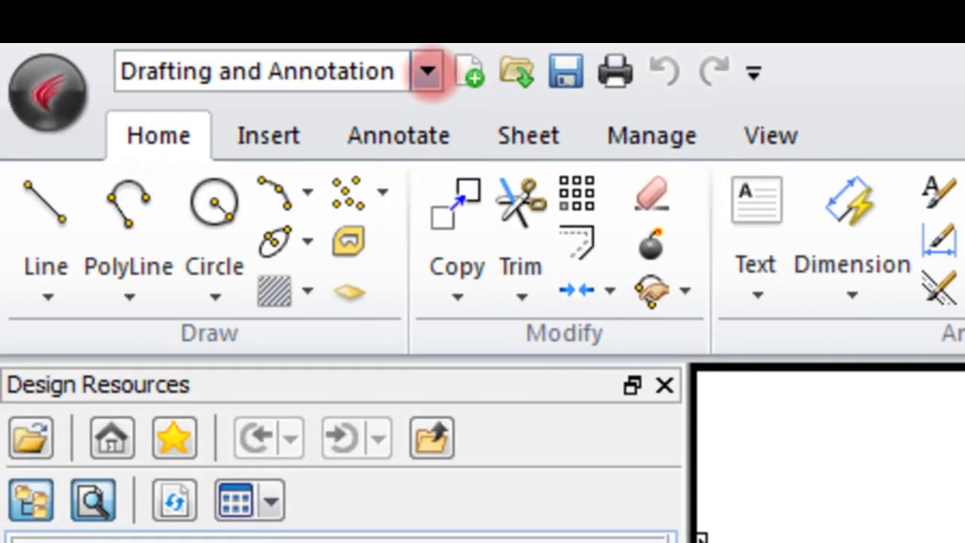
left_click(428, 71)
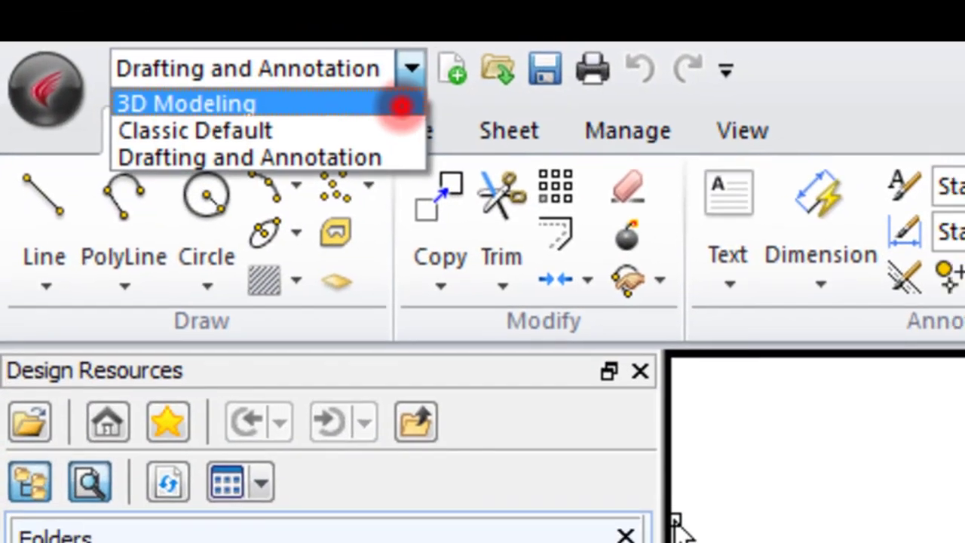
left_click(403, 101)
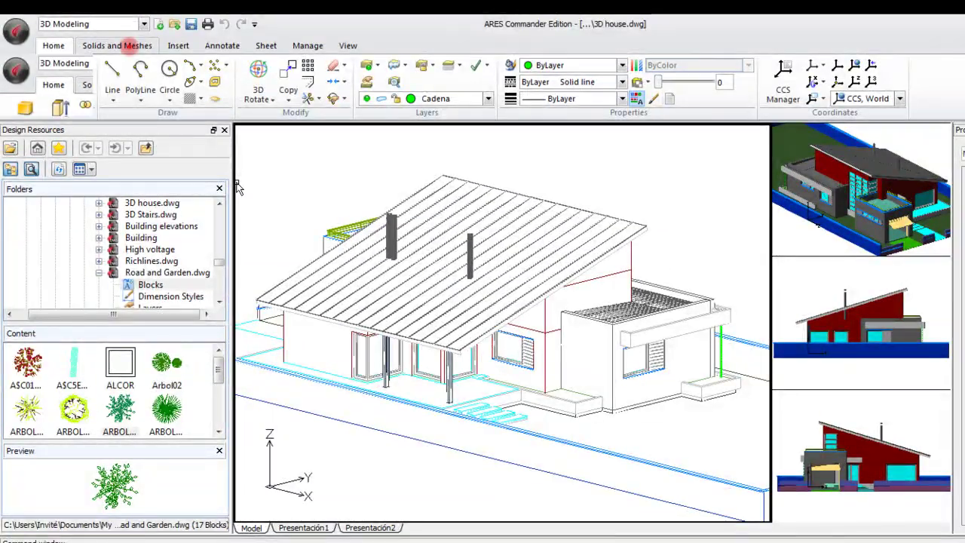
left_click(129, 45)
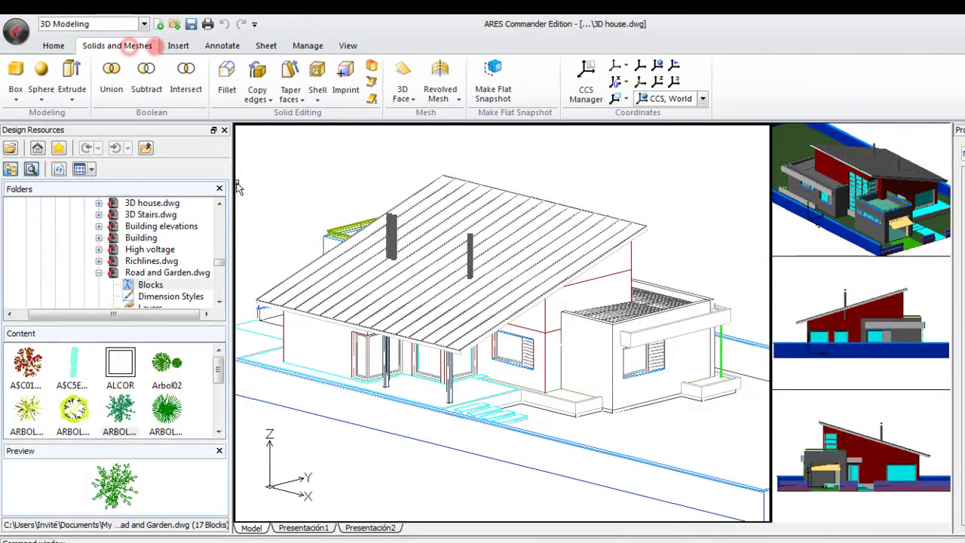
left_click(178, 46)
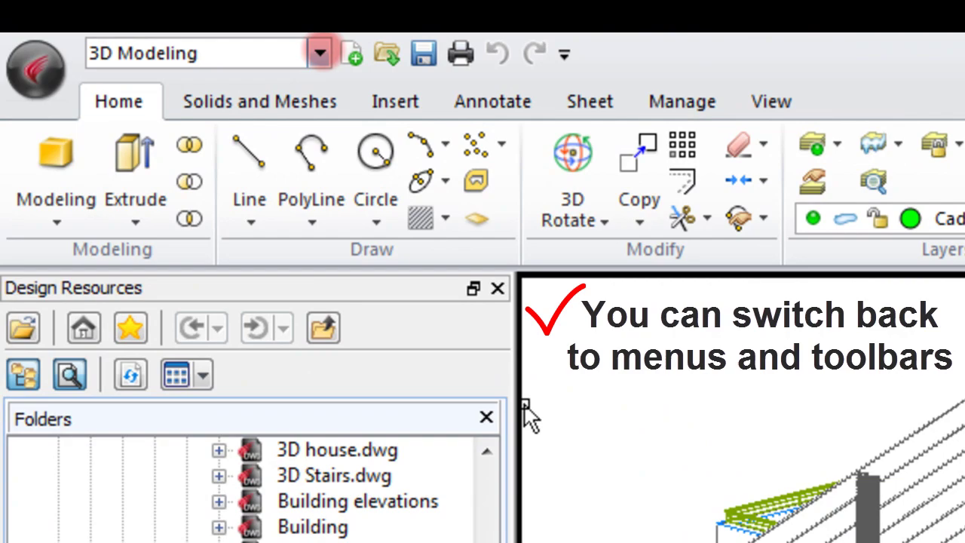
left_click(320, 53)
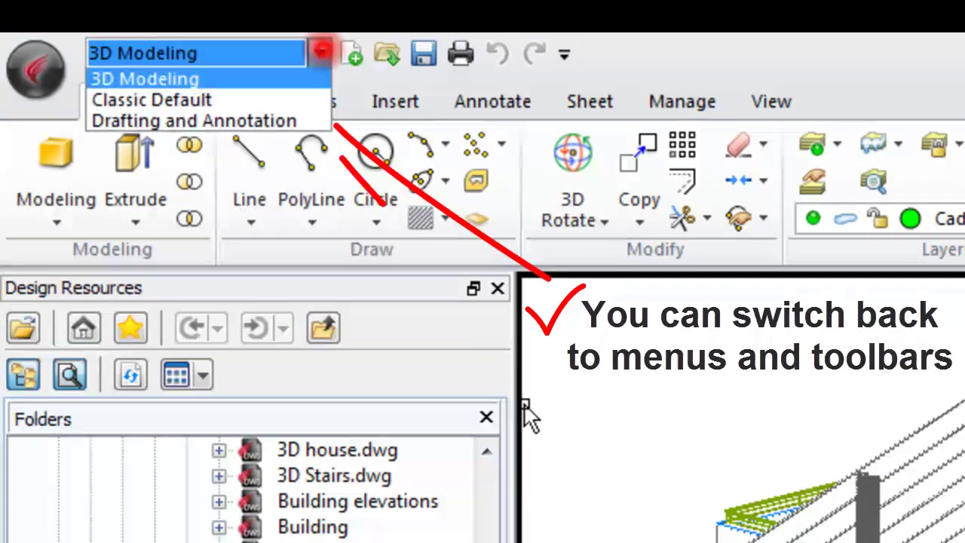
left_click(309, 101)
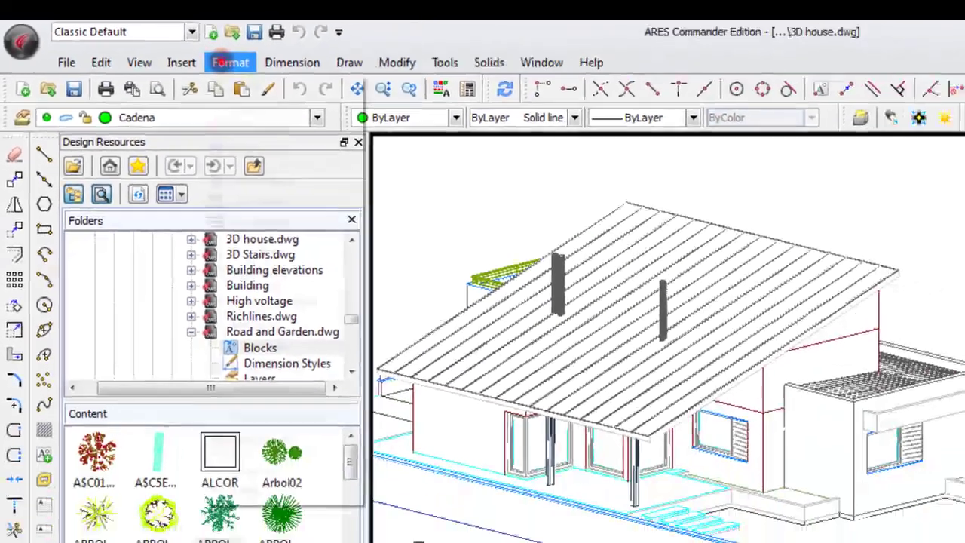
left_click(226, 62)
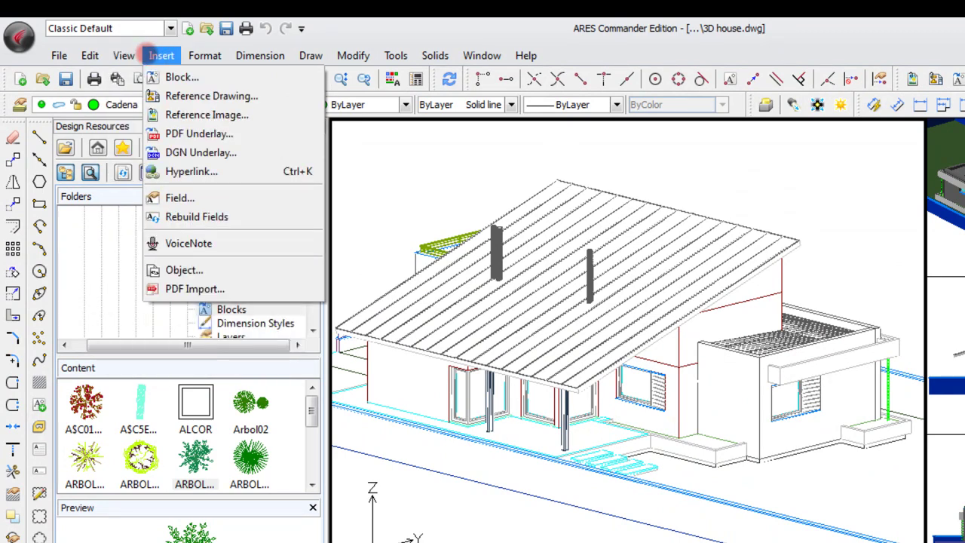
key("Escape")
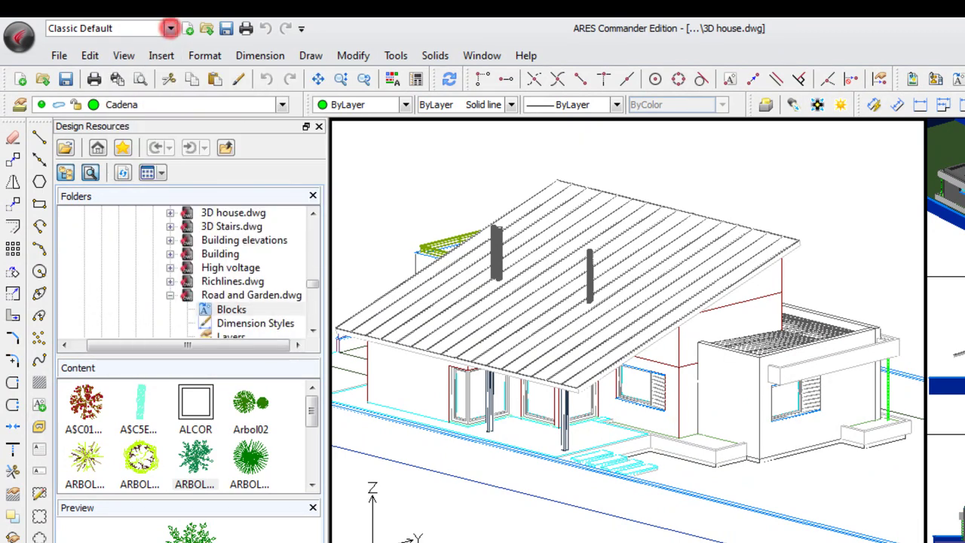
left_click(170, 28)
left_click(145, 66)
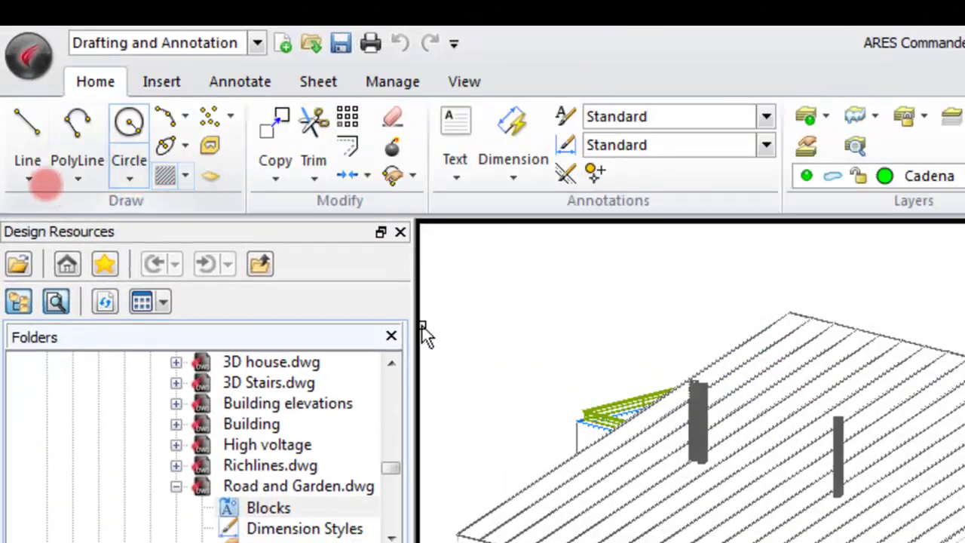
left_click(25, 176)
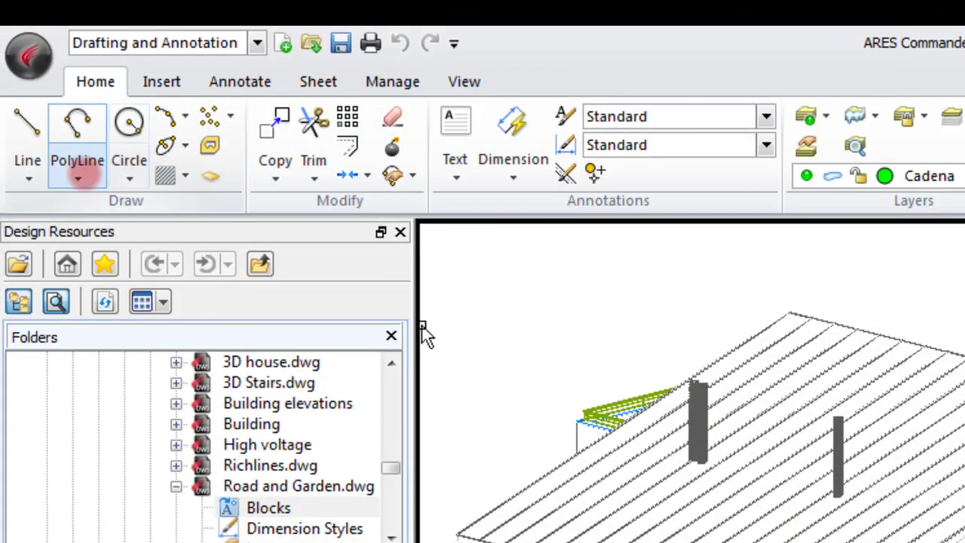
left_click(78, 177)
left_click(132, 178)
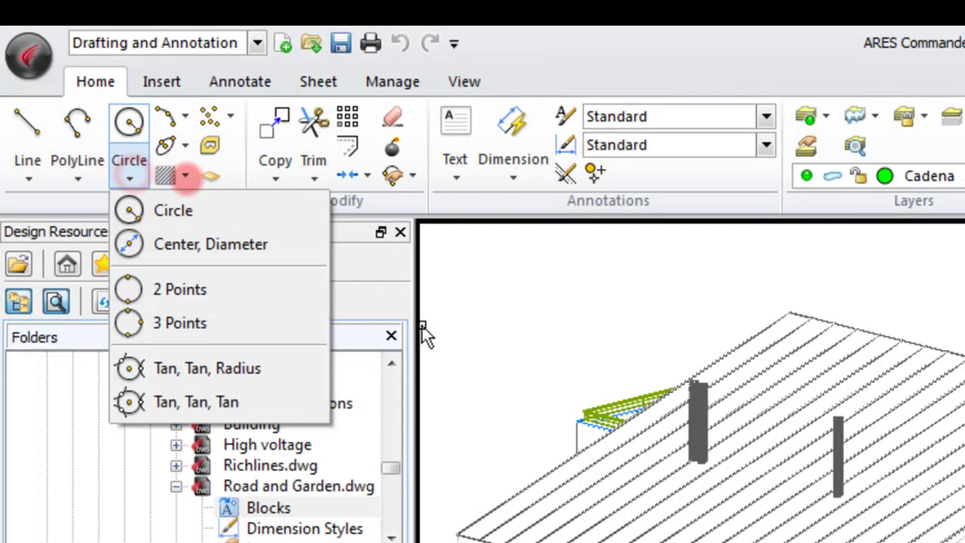
left_click(184, 176)
type("LANGUAGE")
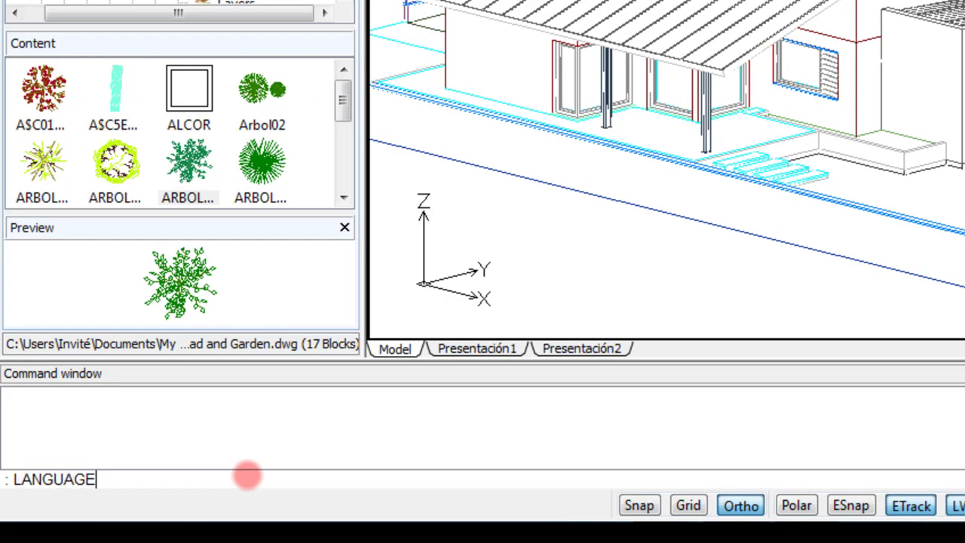
- Run LANGUAGE and enter ? to list every available interface language
key("Return")
type("?")
key("Return")
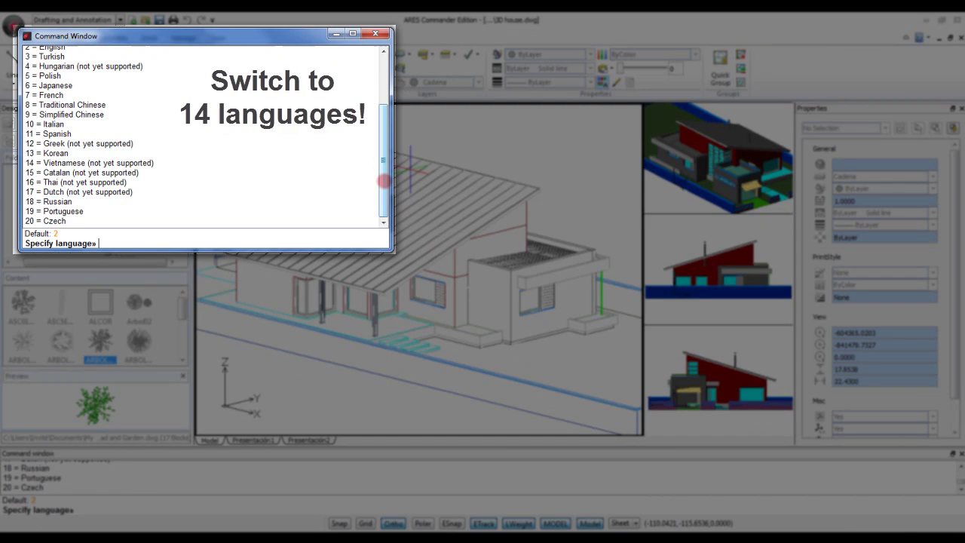
mouse_move(384, 181)
left_mouse_down()
mouse_move(384, 159)
mouse_move(383, 173)
left_mouse_up()
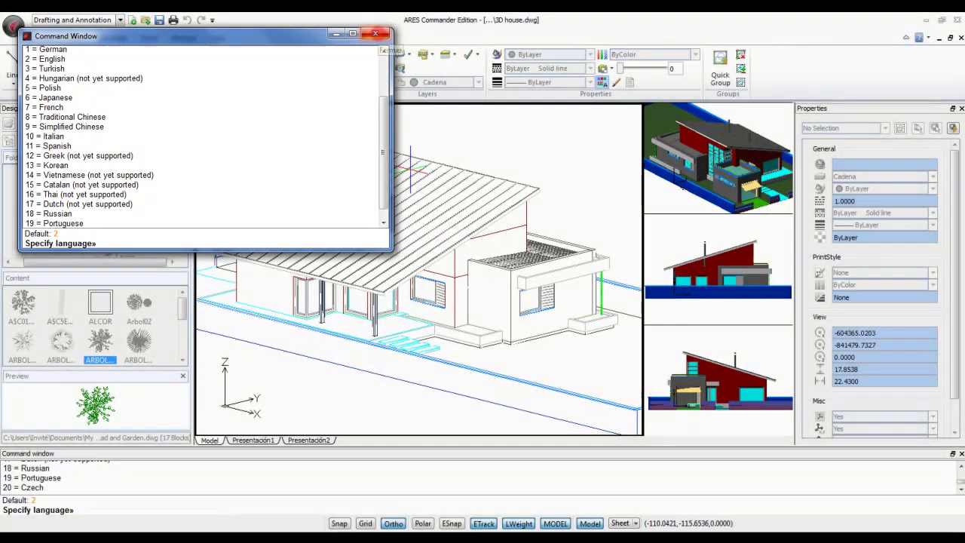
- Open 3D Stairs.dwg from Recent Documents and confirm the 3D Modeling workspace
left_click(376, 33)
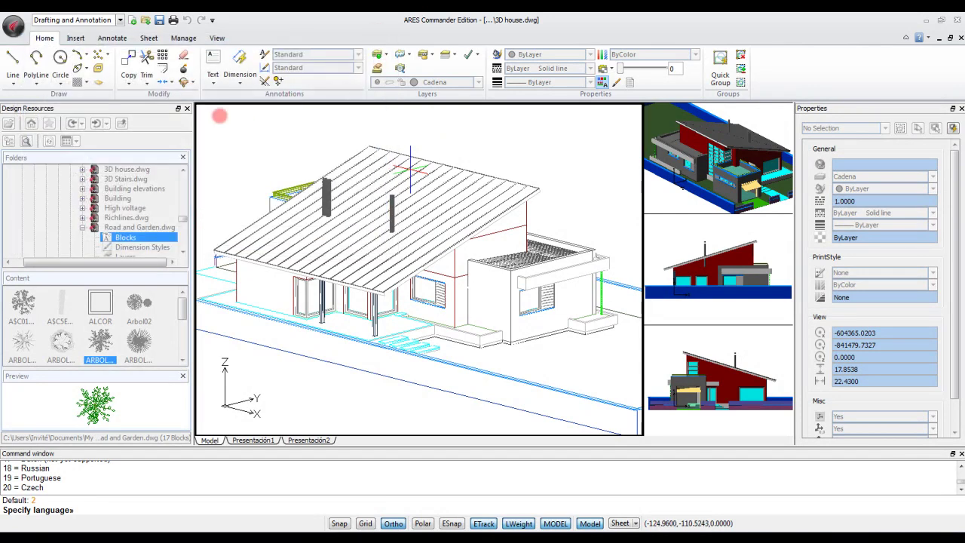
left_click(14, 26)
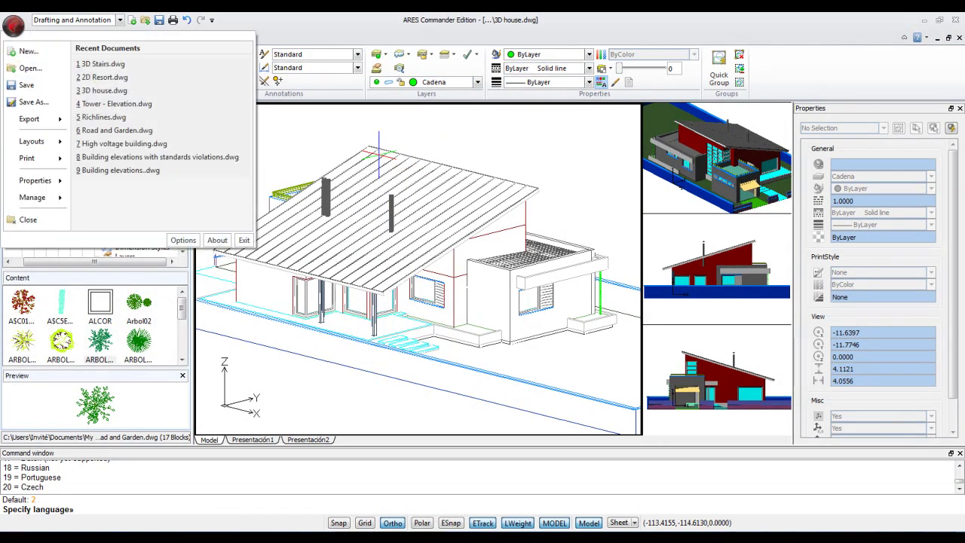
left_click(102, 63)
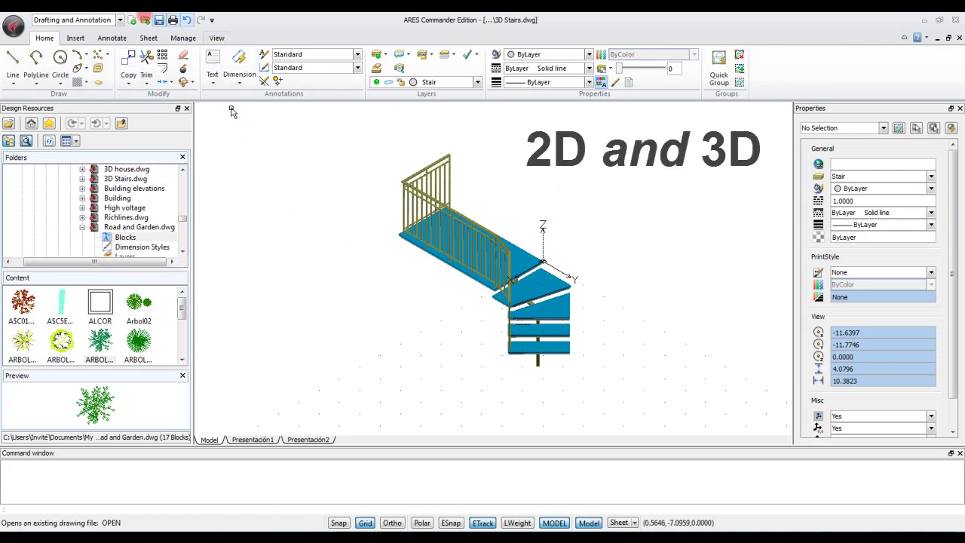
key("Return")
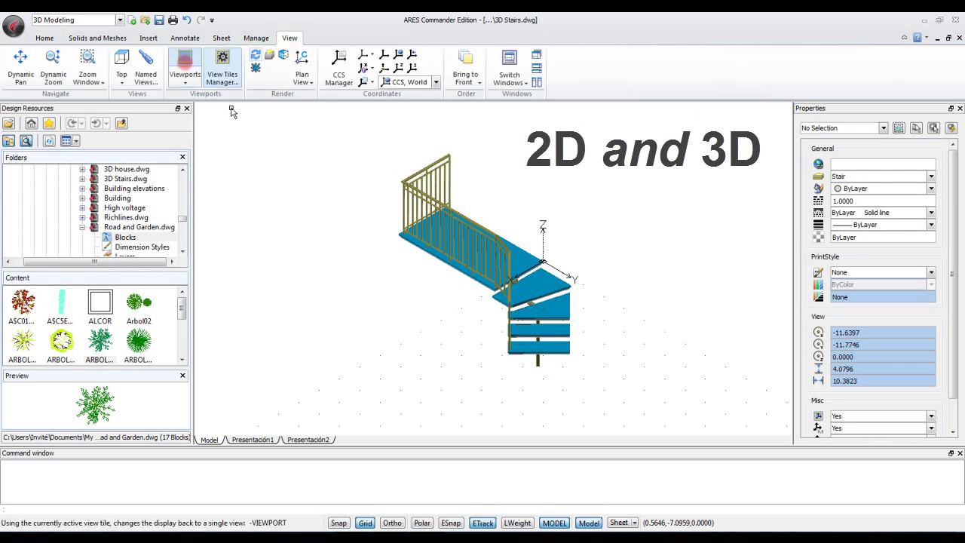
- Show the stairs in the Right preset view, then in NE Isometric
left_click(120, 76)
left_click(143, 145)
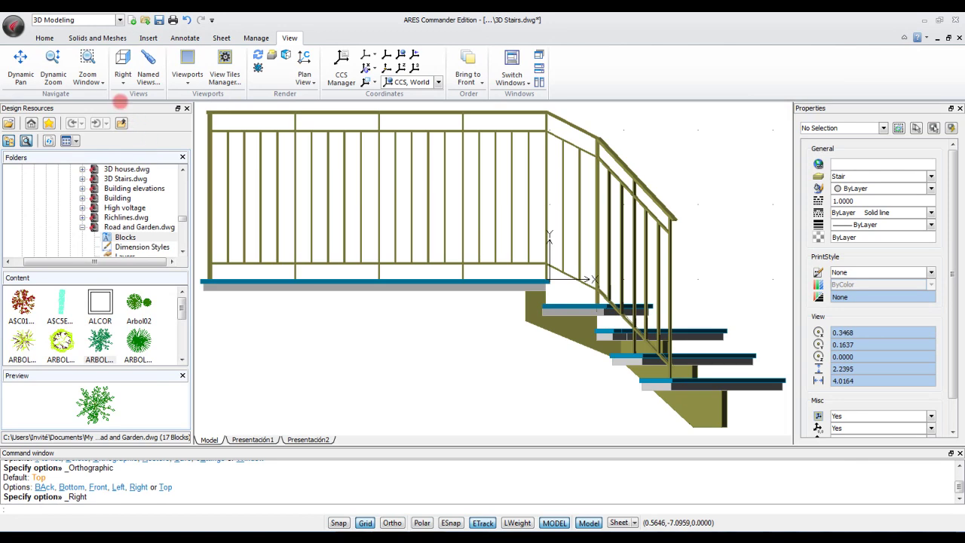
left_click(122, 78)
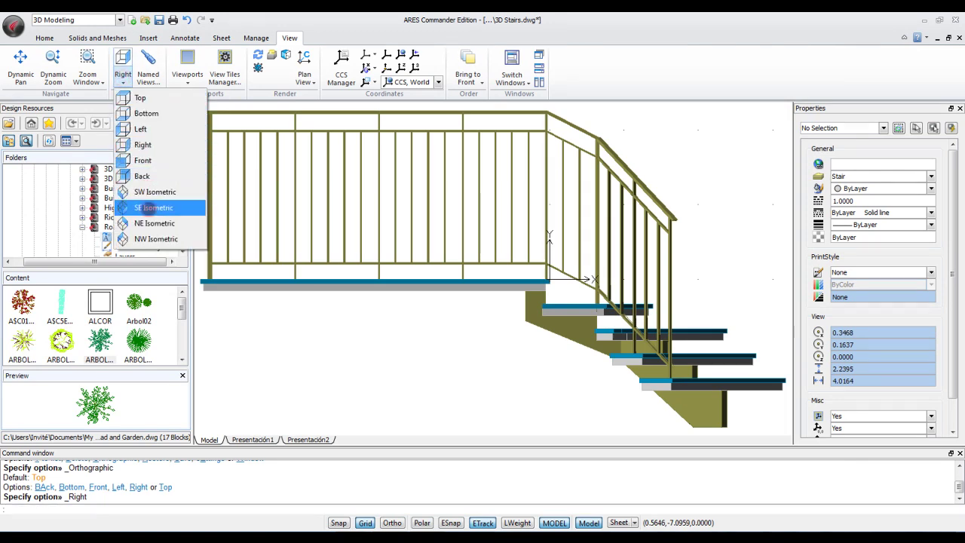
left_click(151, 221)
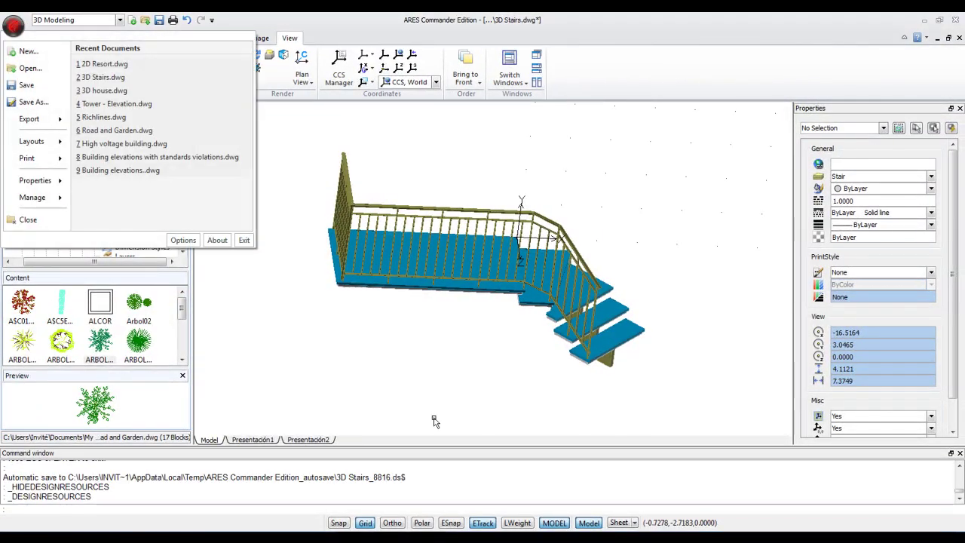
- Open 2D Resort.dwg, switch to Drafting and Annotation, and undock the Properties panel
left_click(126, 64)
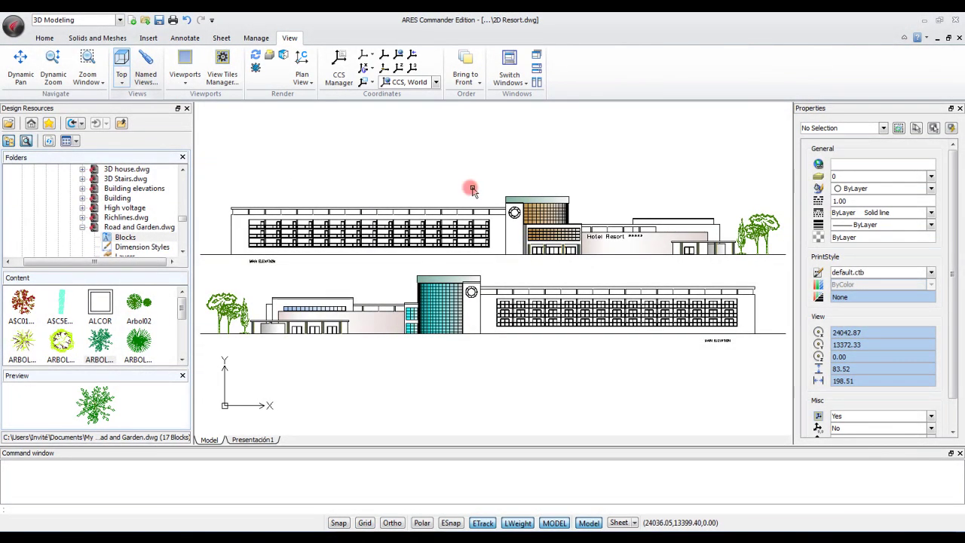
left_click(120, 19)
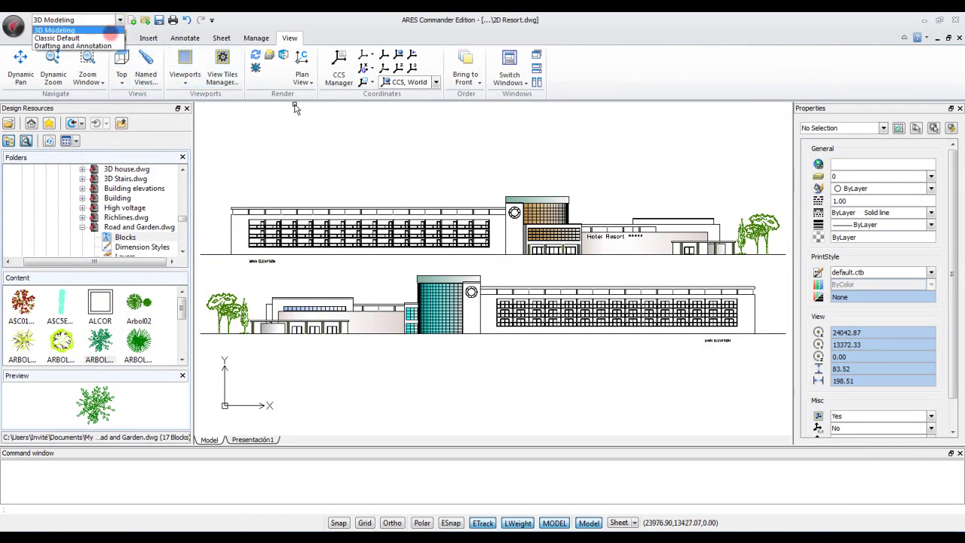
left_click(109, 45)
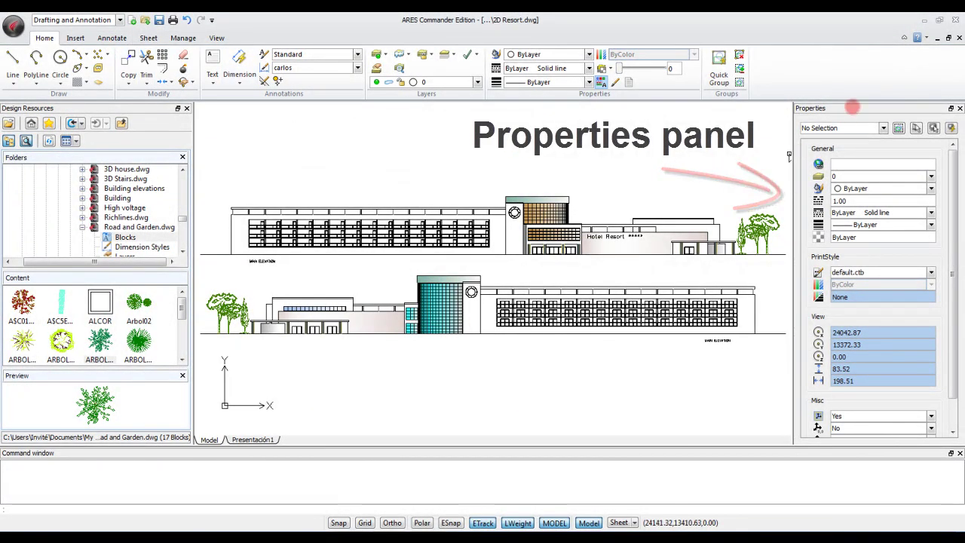
mouse_move(858, 107)
left_mouse_down()
mouse_move(836, 114)
mouse_move(948, 101)
left_mouse_up()
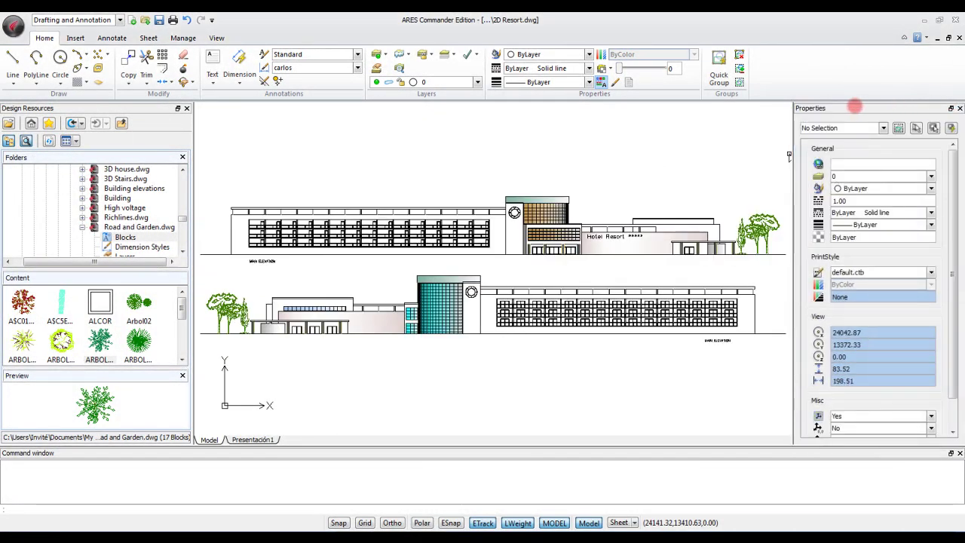
left_click(783, 271)
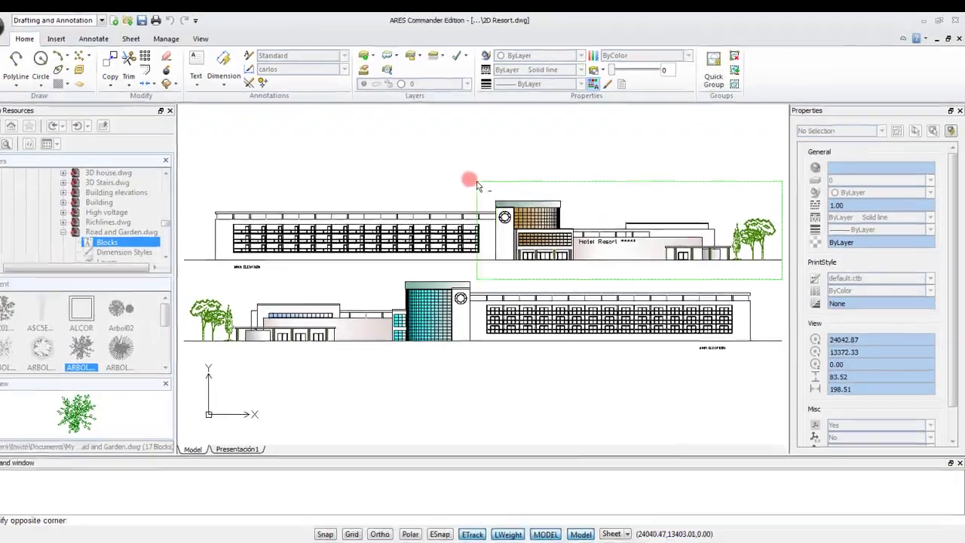
left_click(479, 178)
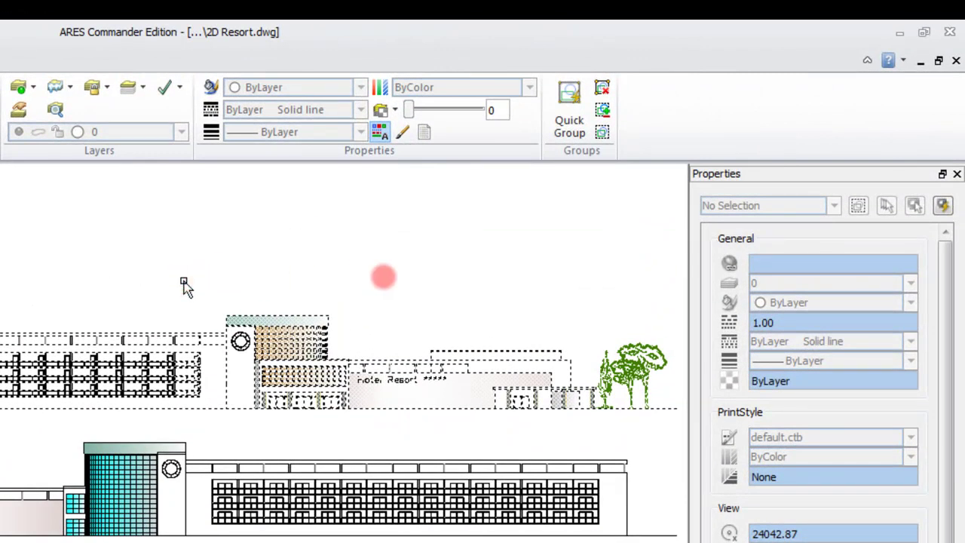
left_click(834, 205)
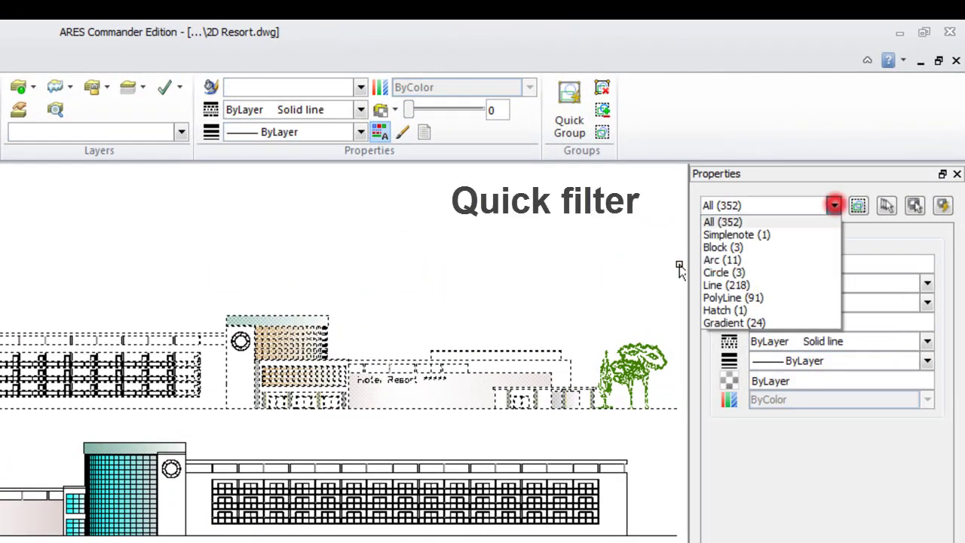
left_click(809, 249)
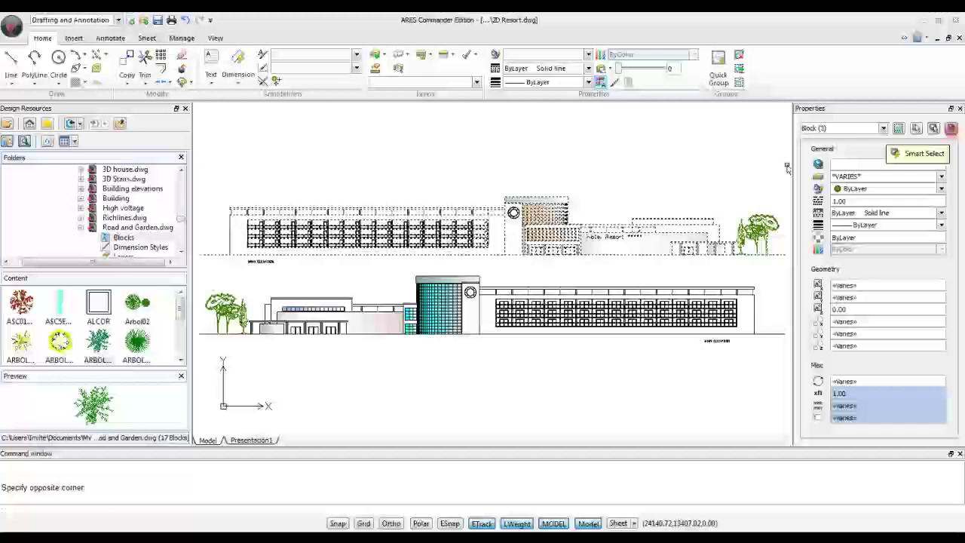
left_click(951, 128)
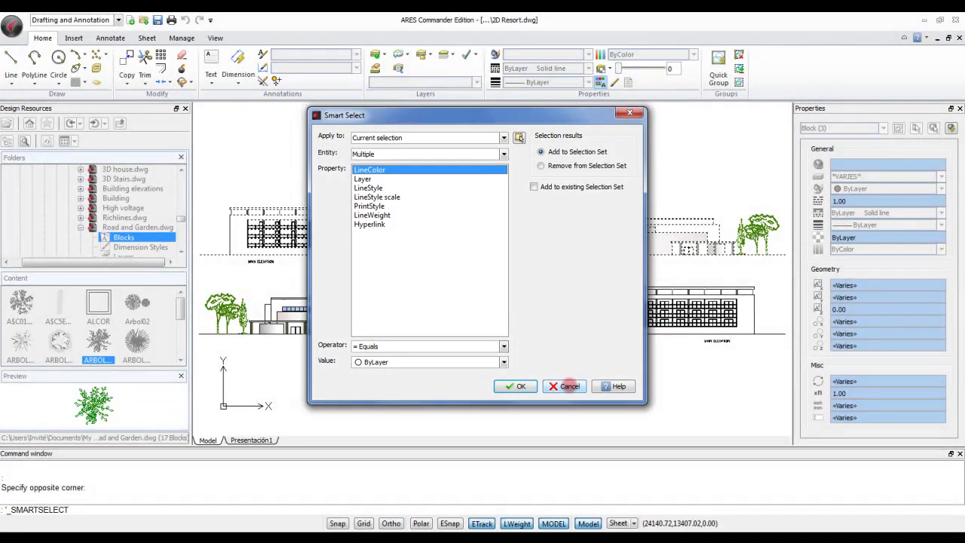
left_click(569, 385)
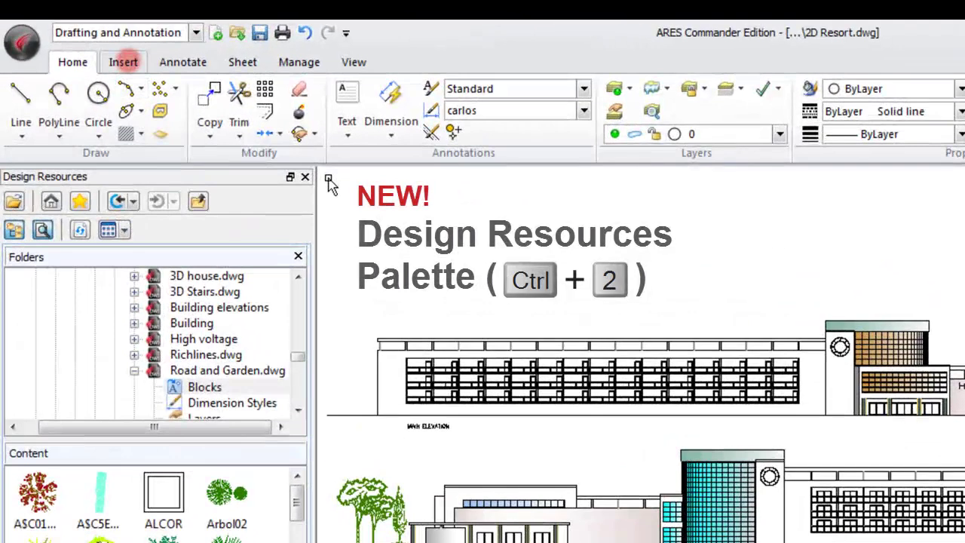
- Dock the Design Resources palette left and show Tower - Elevation.dwg's dimension styles
left_click(73, 38)
left_click(116, 109)
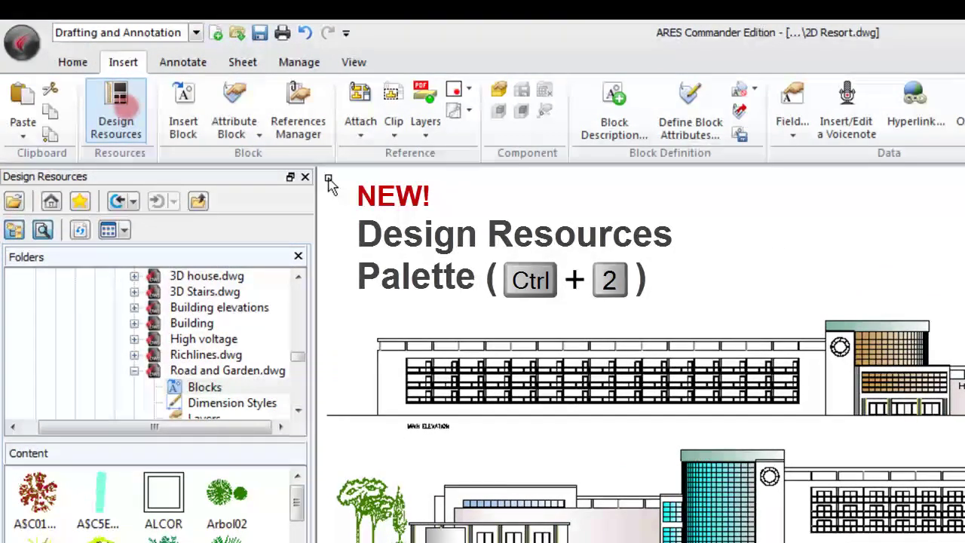
left_click(125, 105)
left_click(121, 109)
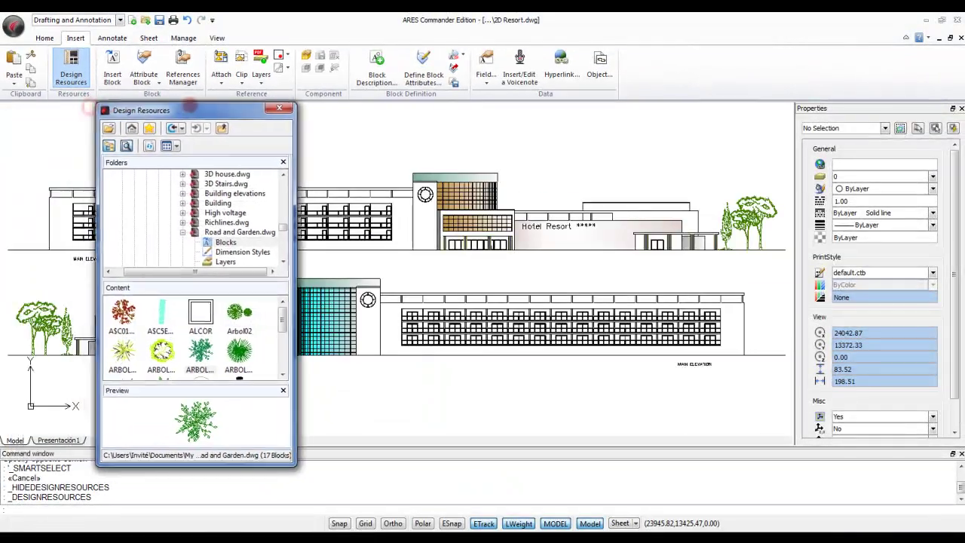
left_click_drag(189, 110, 75, 110)
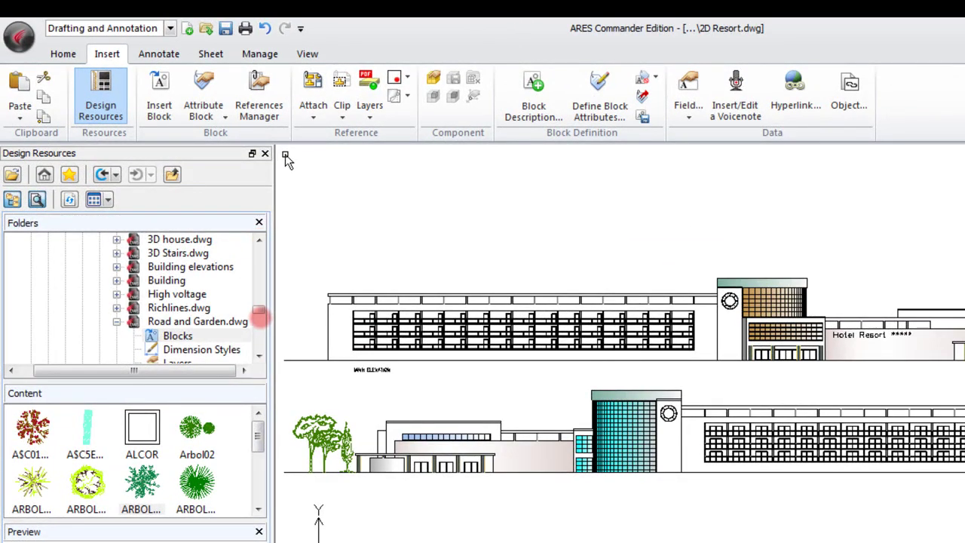
left_click(259, 355)
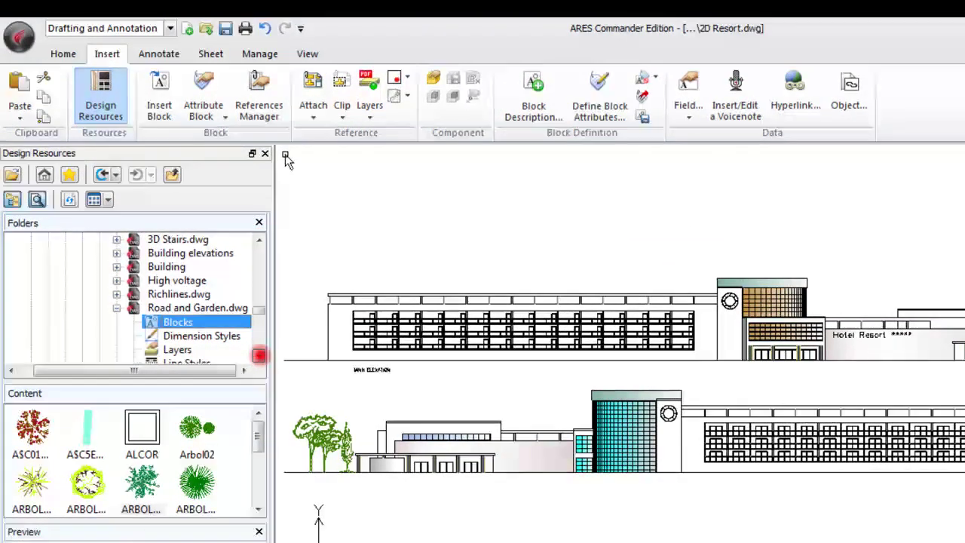
left_click(259, 355)
left_click(259, 355)
left_click(259, 355)
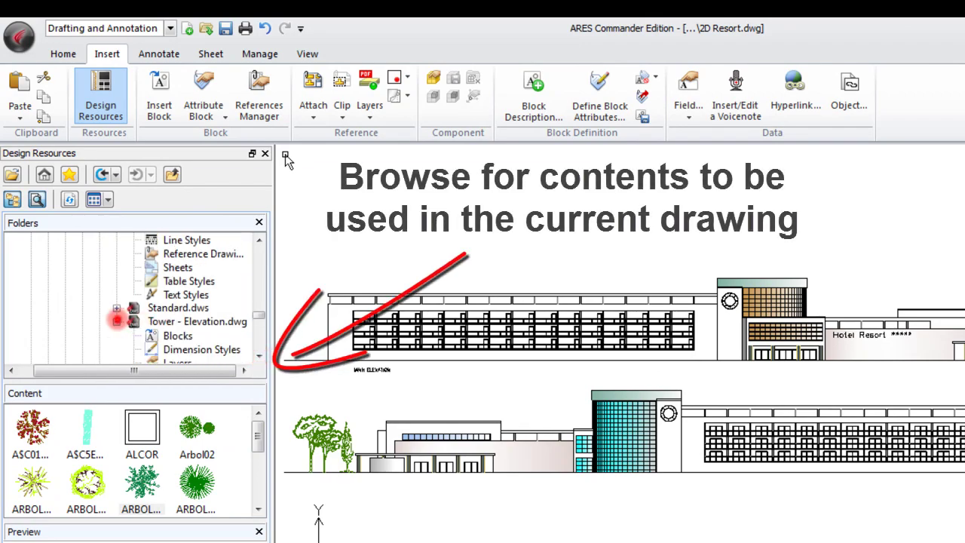
left_click(185, 349)
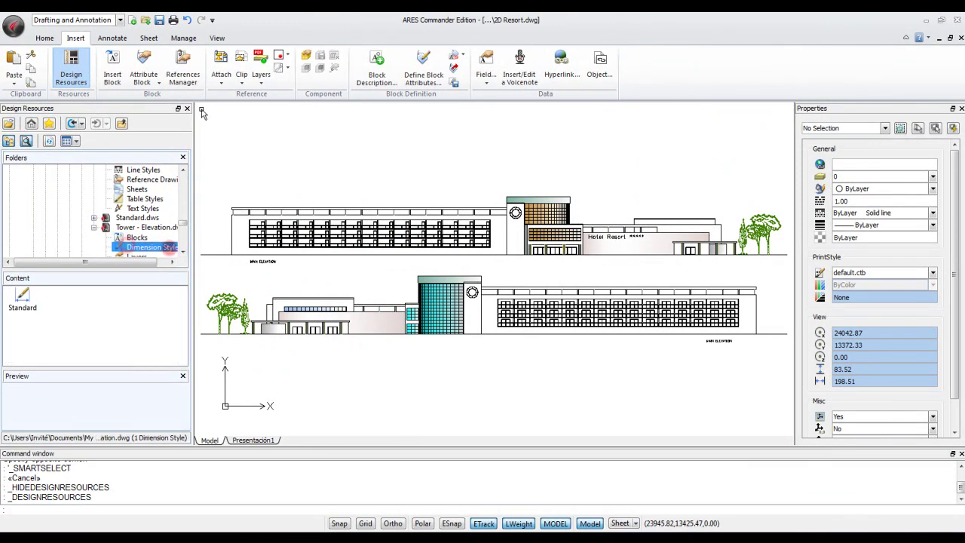
- Insert the arb tree block left of the upper elevation, then begin a template-based new drawing
left_click(182, 252)
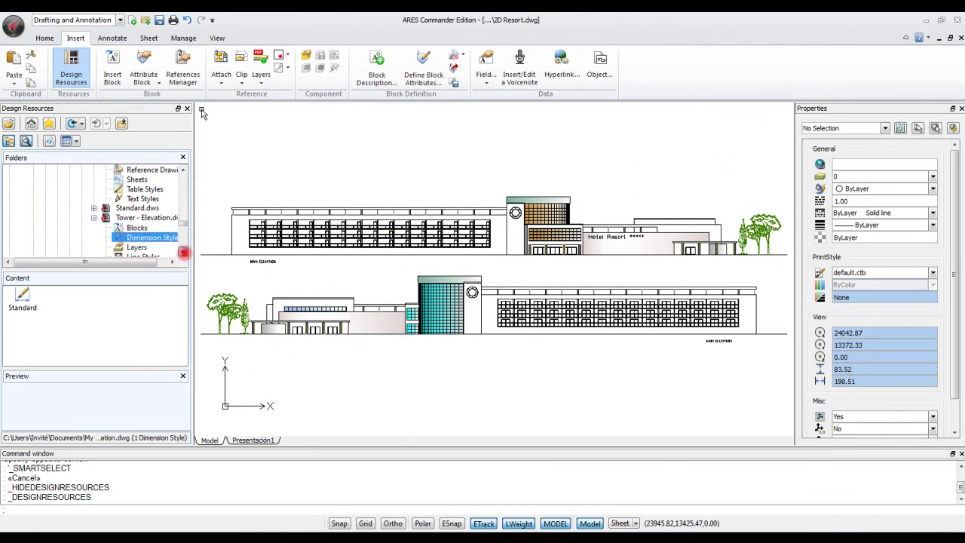
left_click(139, 237)
left_click(125, 218)
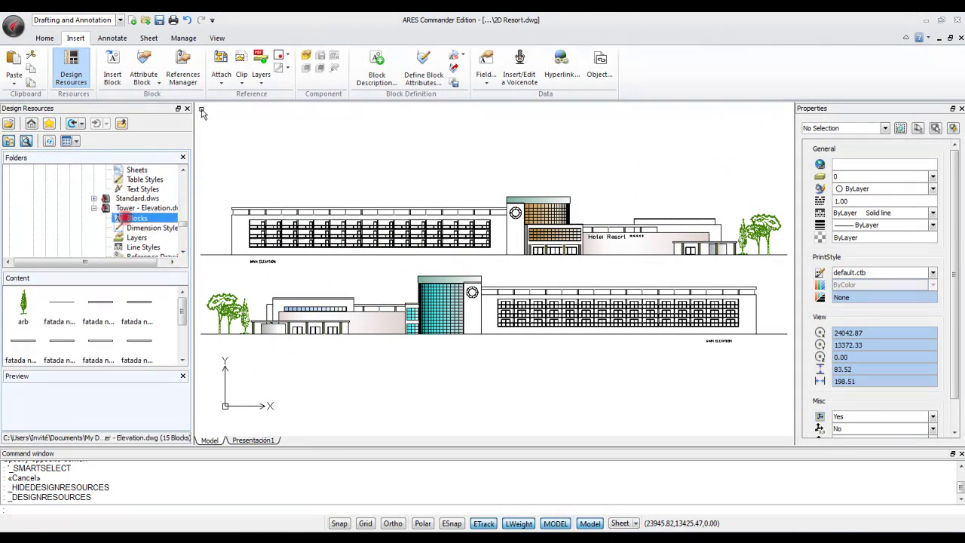
left_click(22, 304)
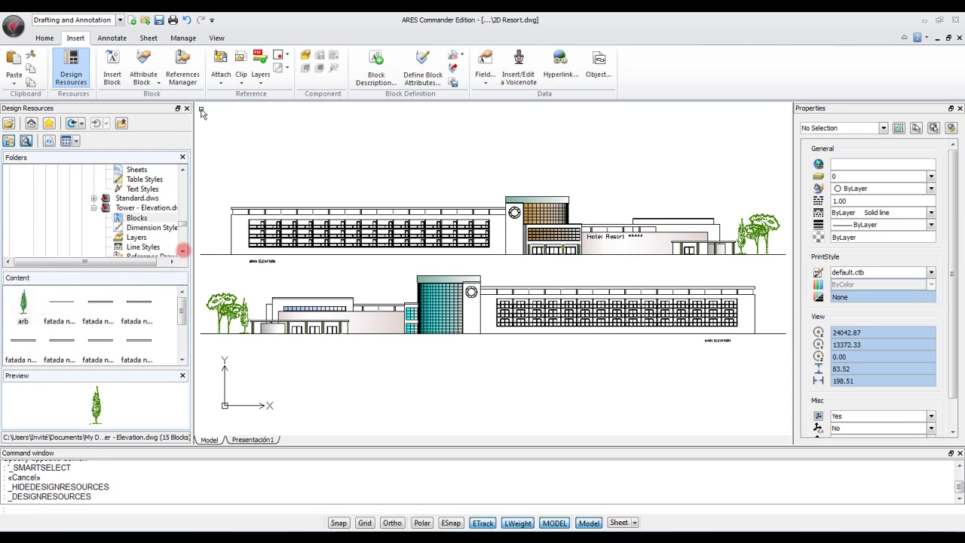
left_click_drag(214, 242, 214, 239)
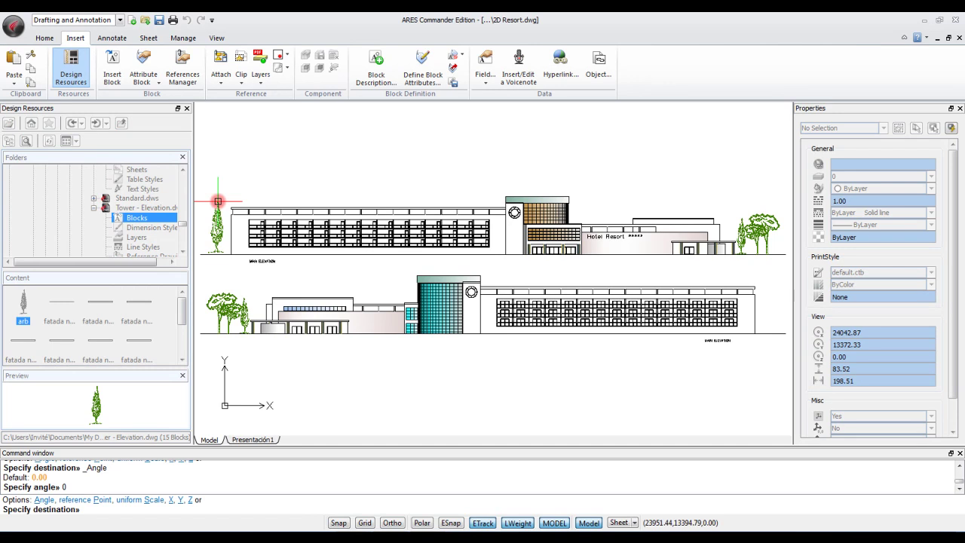
left_click(217, 202)
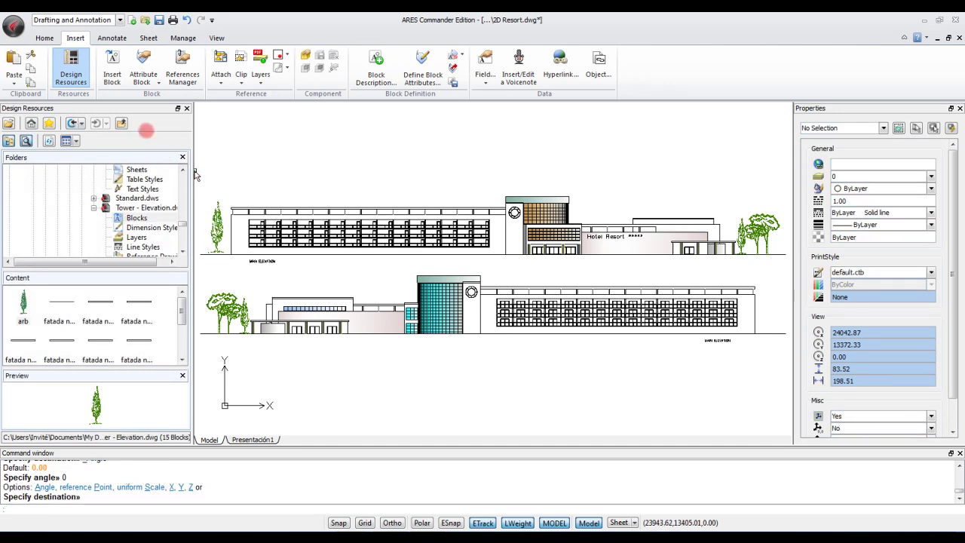
left_click(14, 25)
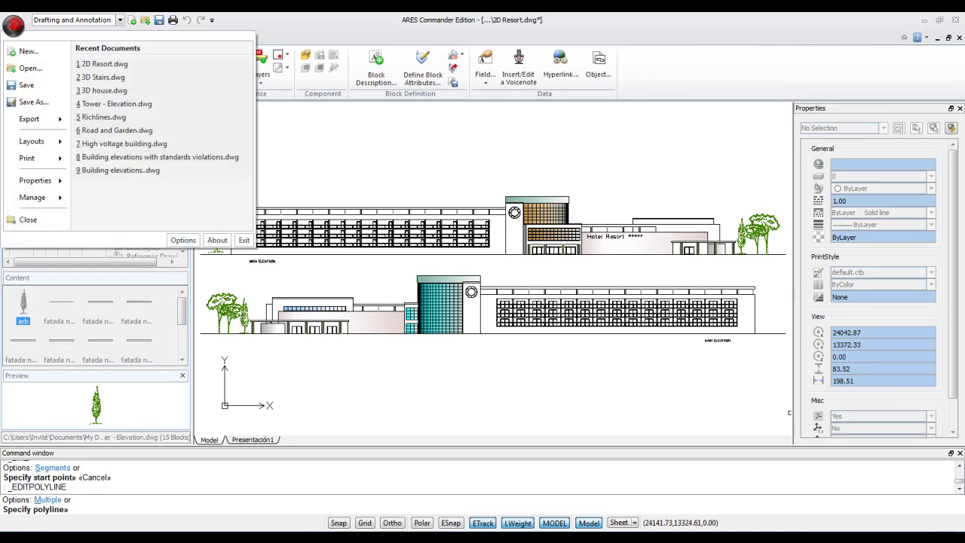
left_click(27, 51)
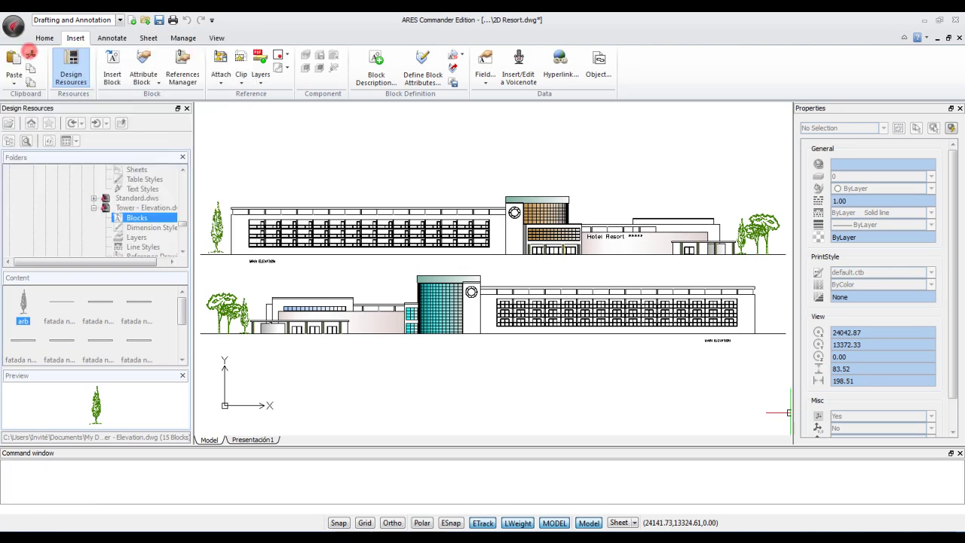
- Accept the standardiso template and draw a V-shaped double-line RichLine
left_click(363, 281)
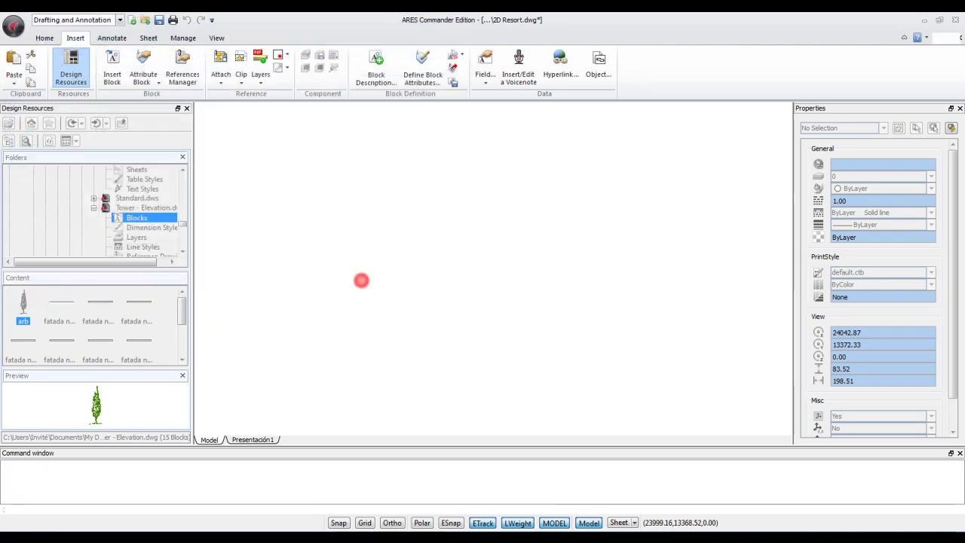
left_click(44, 37)
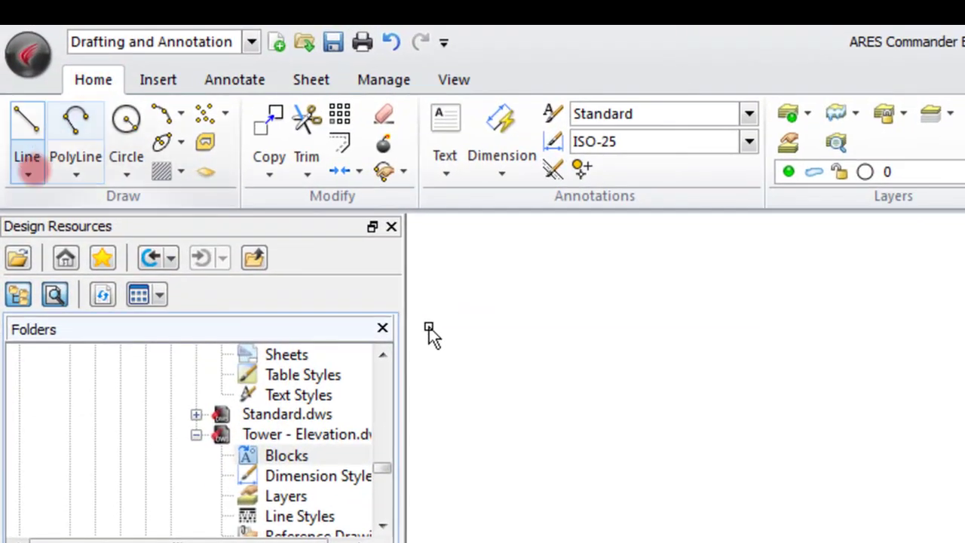
left_click(28, 172)
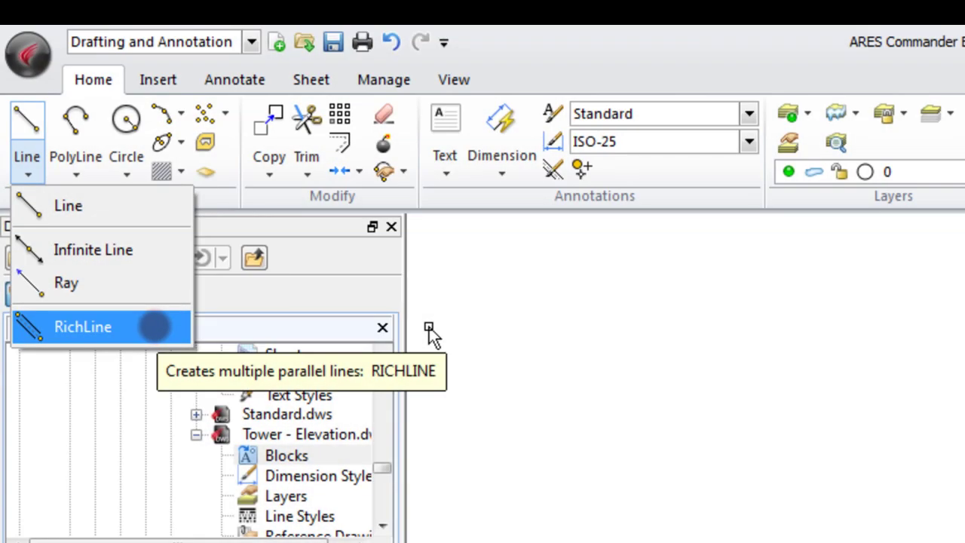
left_click(154, 326)
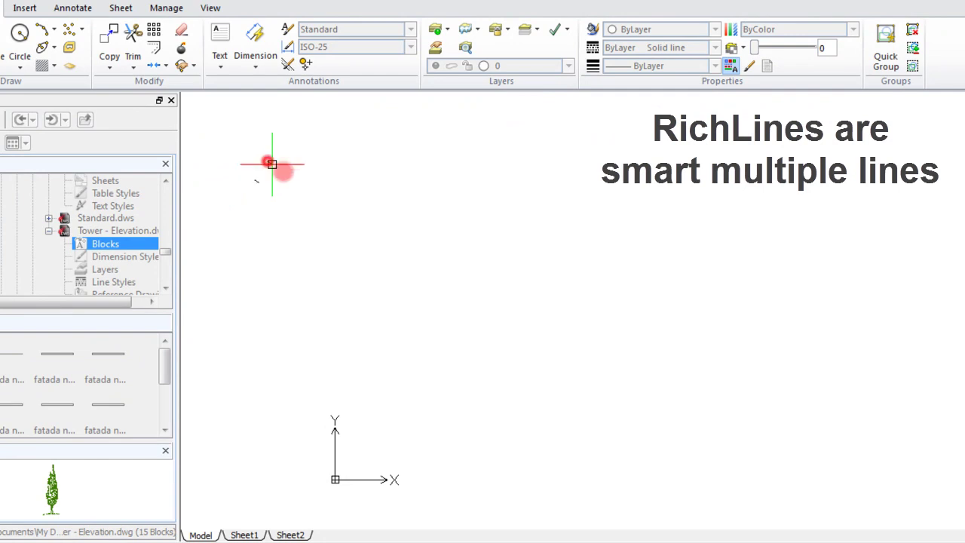
left_click(585, 248)
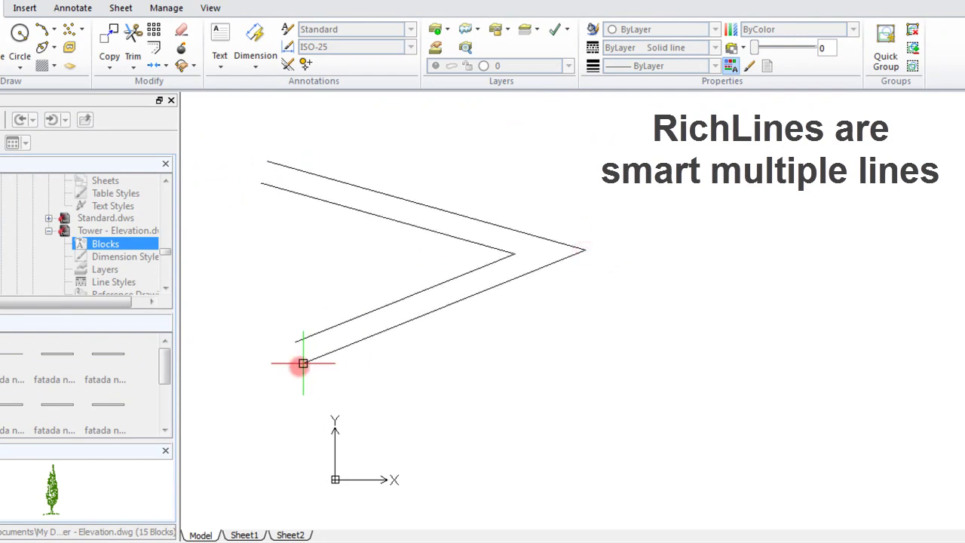
right_click(294, 370)
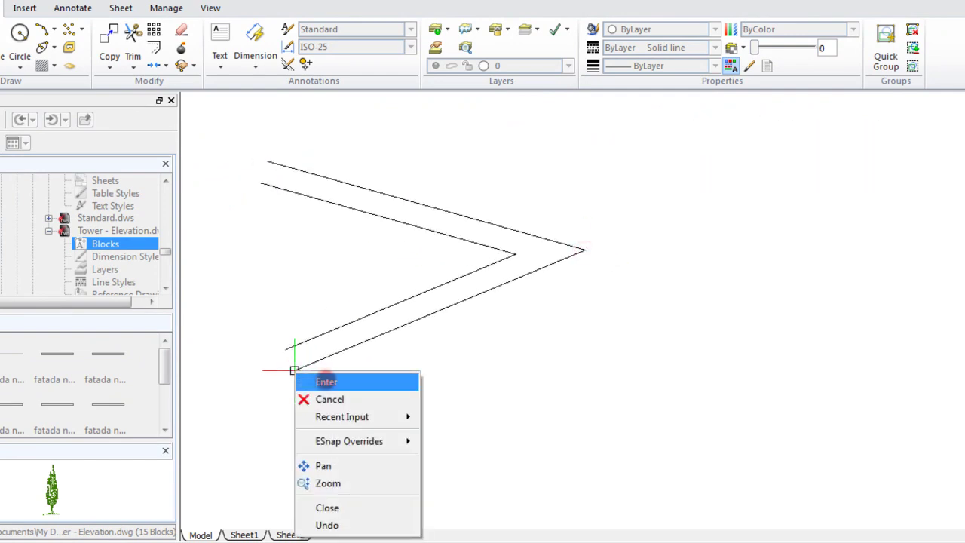
left_click(326, 379)
- Draw a second straight RichLine crossing both legs of the V
right_click(397, 364)
left_click(426, 370)
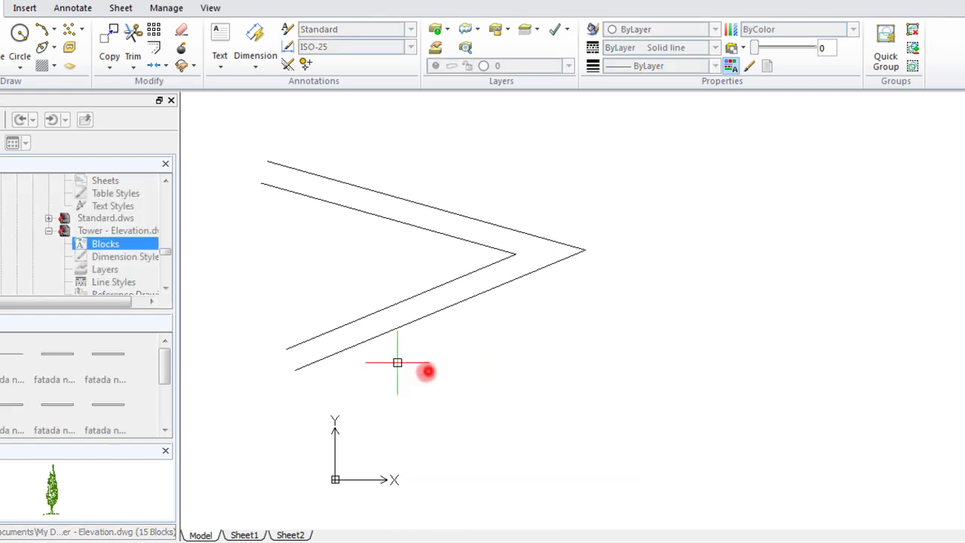
left_click(406, 381)
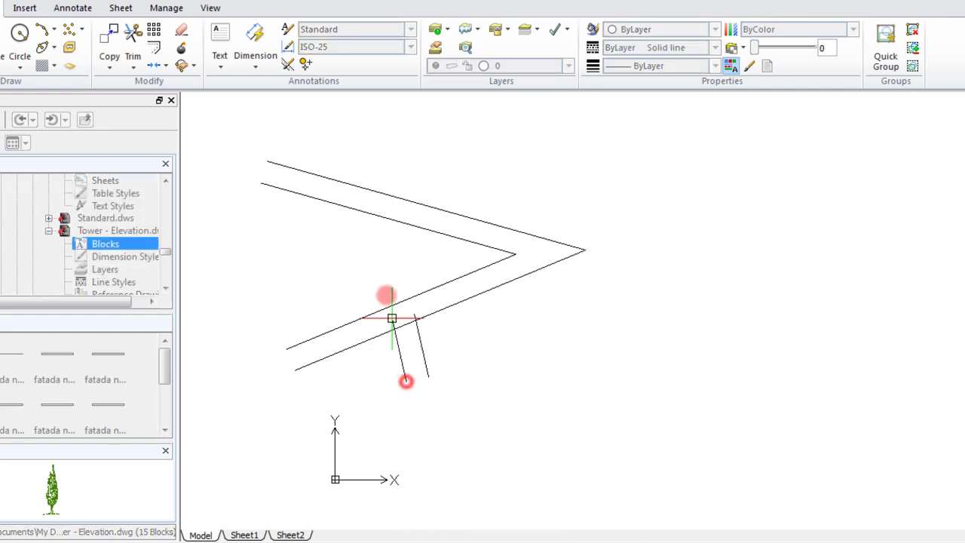
right_click(372, 127)
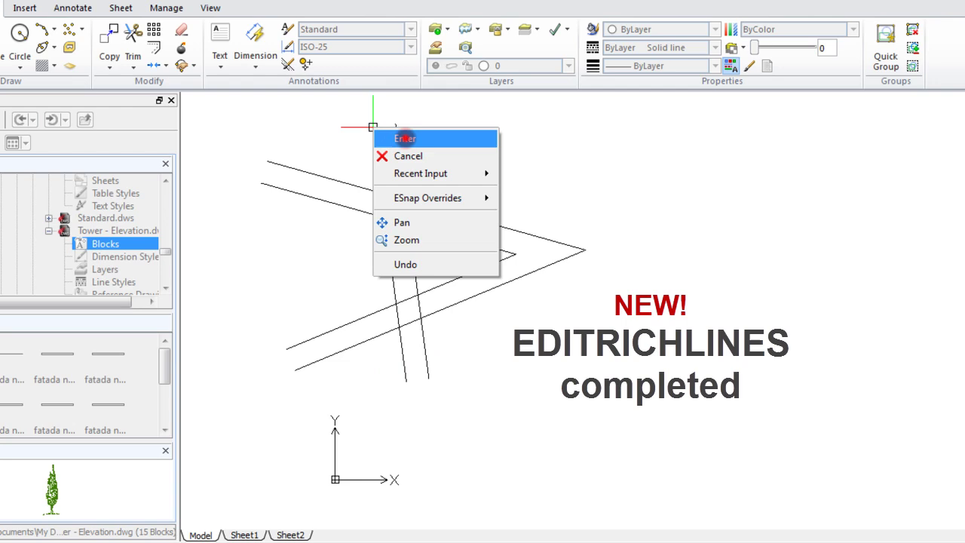
left_click(404, 138)
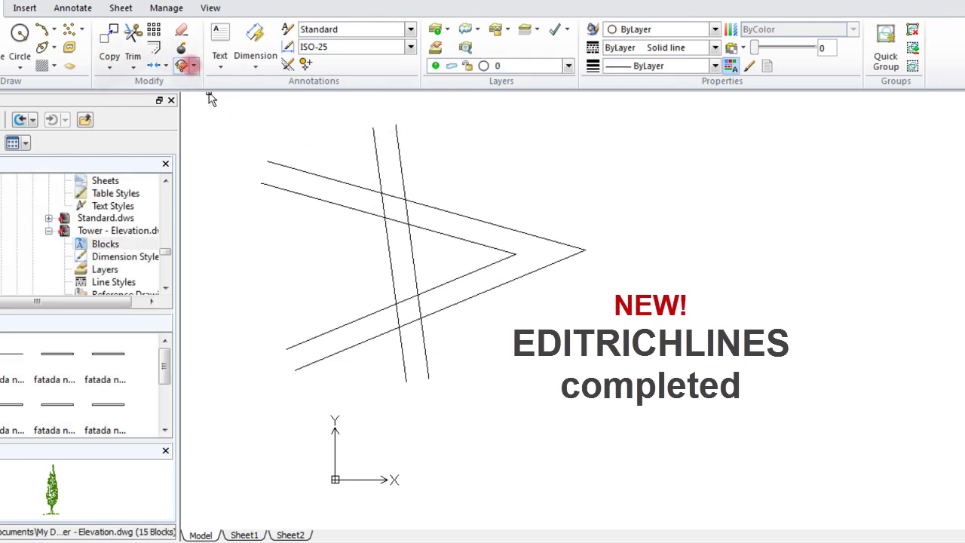
- Apply an Open Cross junction where the straight RichLine crosses the chevron's upper leg
left_click(193, 65)
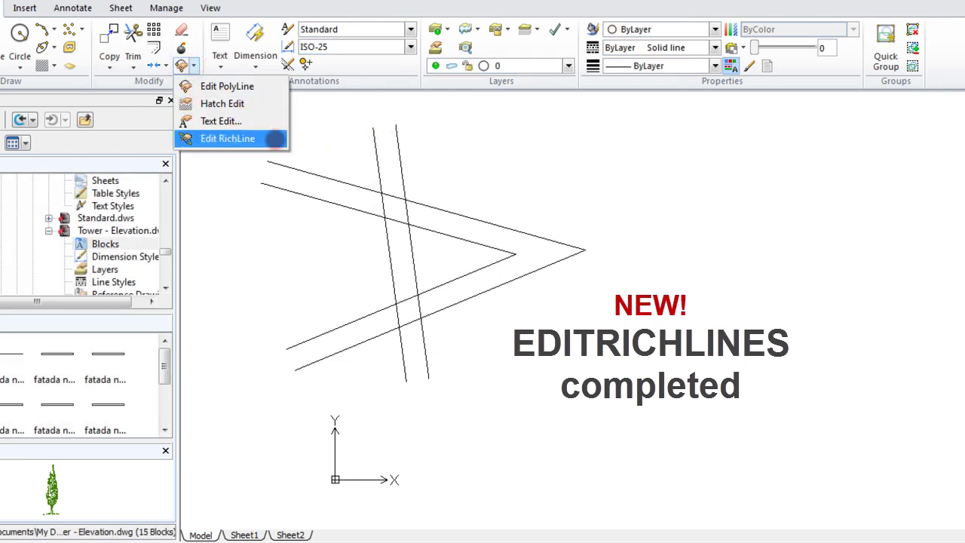
left_click(275, 138)
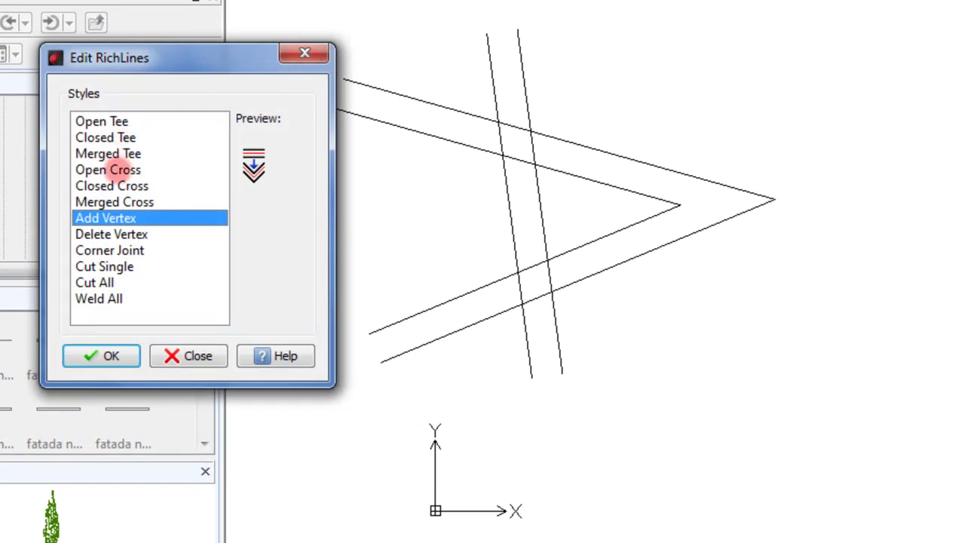
left_click(119, 167)
left_click(109, 354)
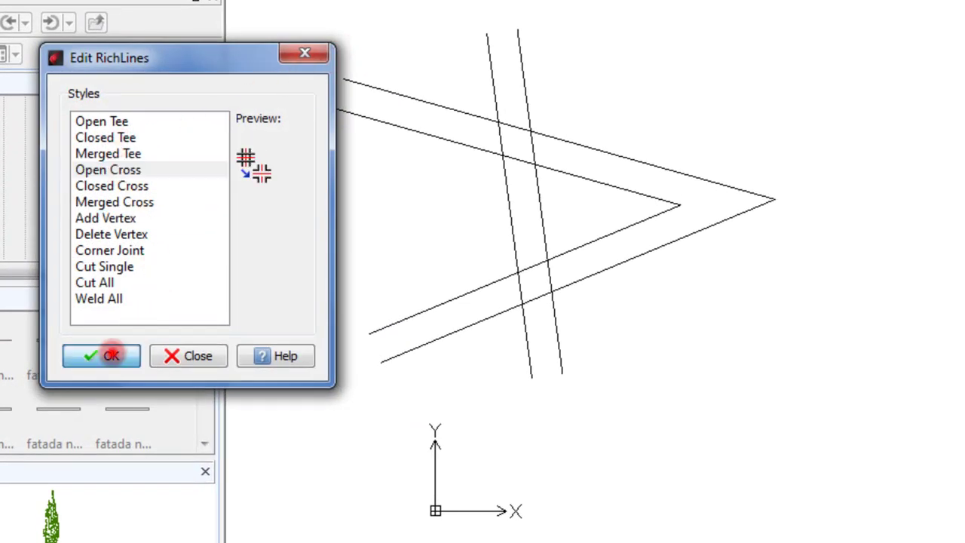
left_click(471, 112)
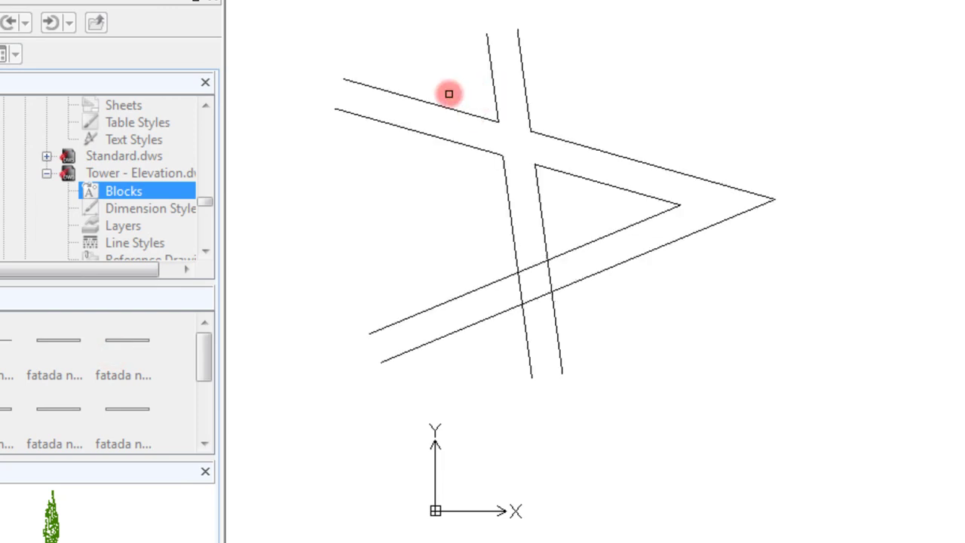
right_click(447, 92)
left_click(461, 105)
- Repeat Edit RichLine and choose the Add Vertex option
right_click(461, 87)
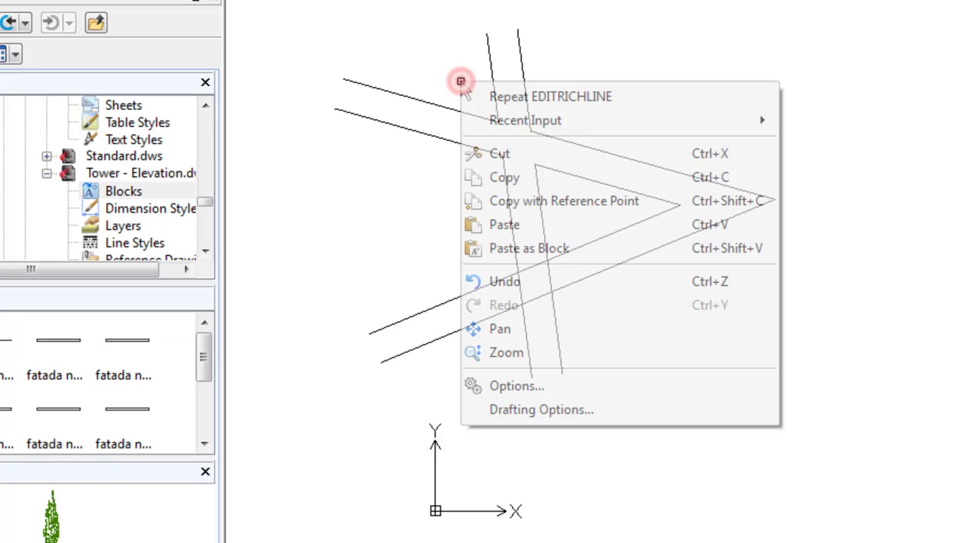
left_click(465, 94)
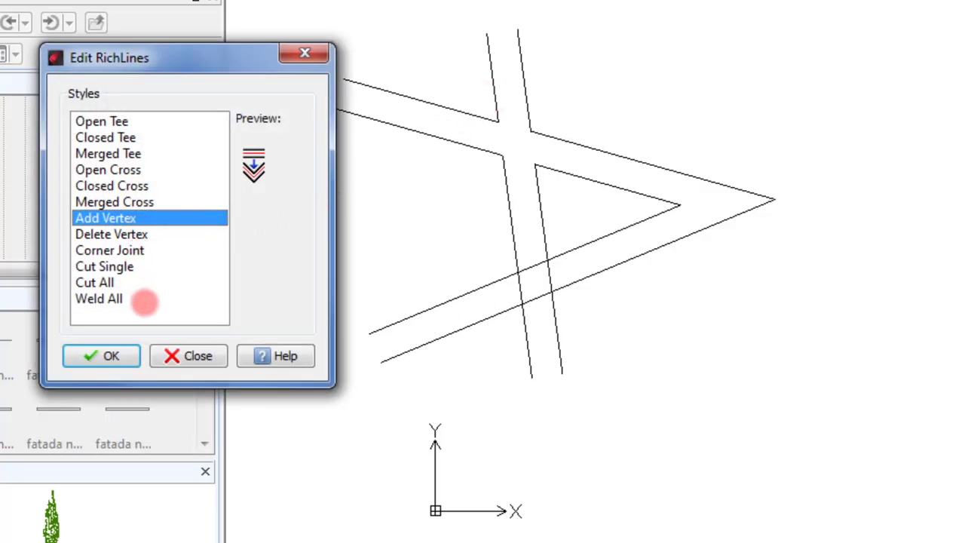
left_click(105, 354)
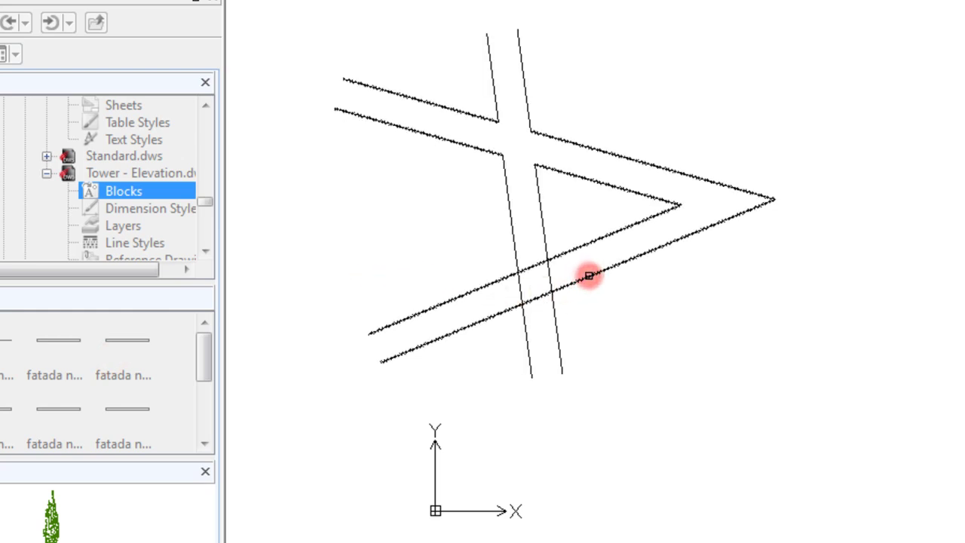
- Add a vertex on the V's lower leg and drag its grip down to bend the leg
right_click(589, 276)
left_click(607, 286)
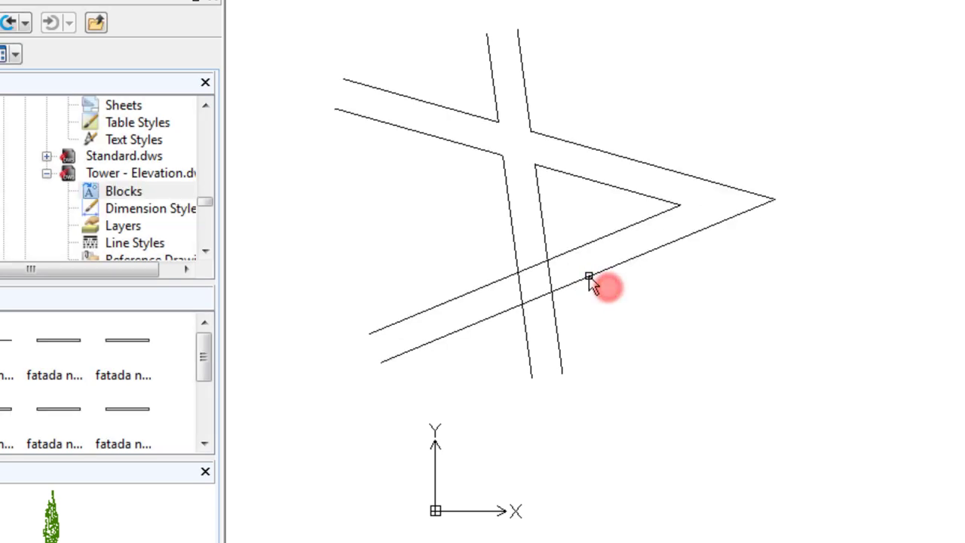
left_click(596, 282)
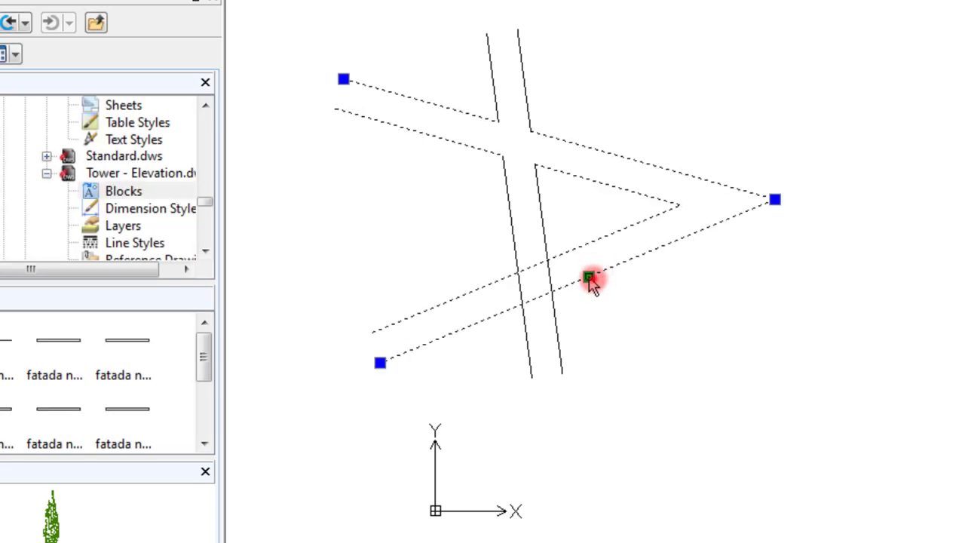
left_click(588, 277)
left_click(619, 341)
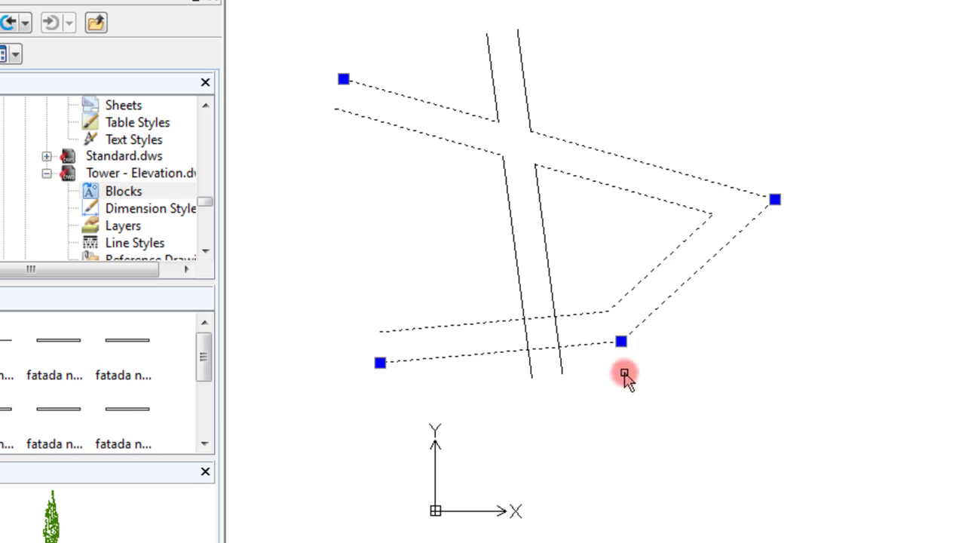
- Make the lower crossing of the two RichLines a Closed Cross junction
right_click(624, 374)
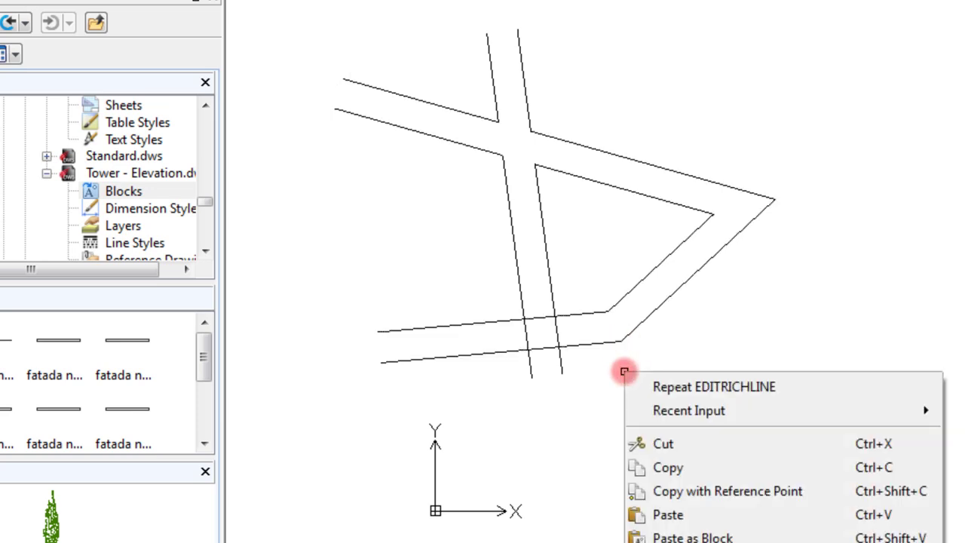
left_click(639, 380)
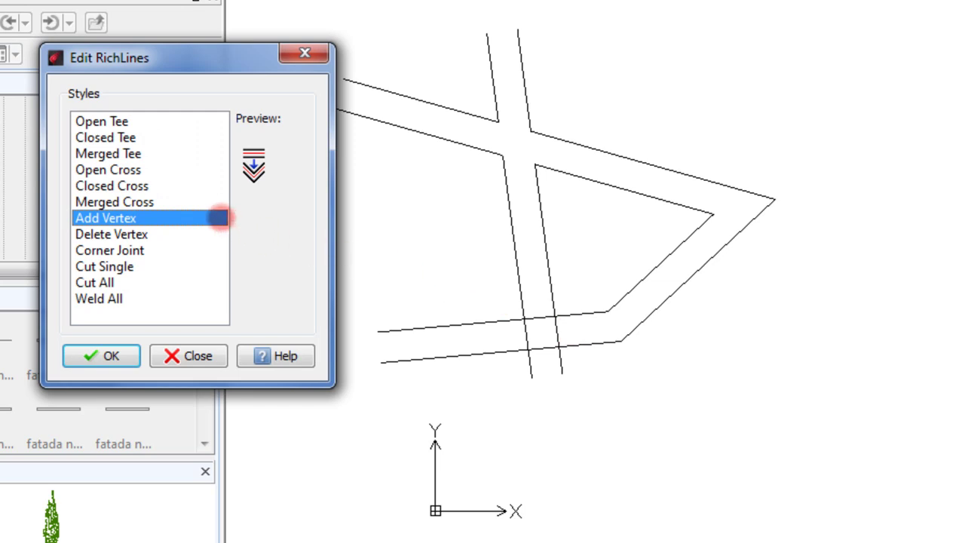
left_click(130, 185)
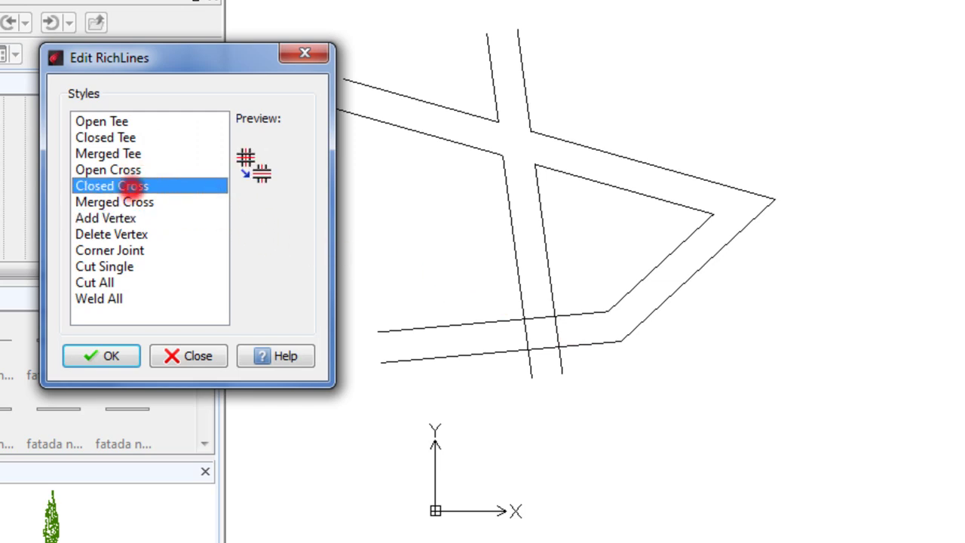
left_click(111, 355)
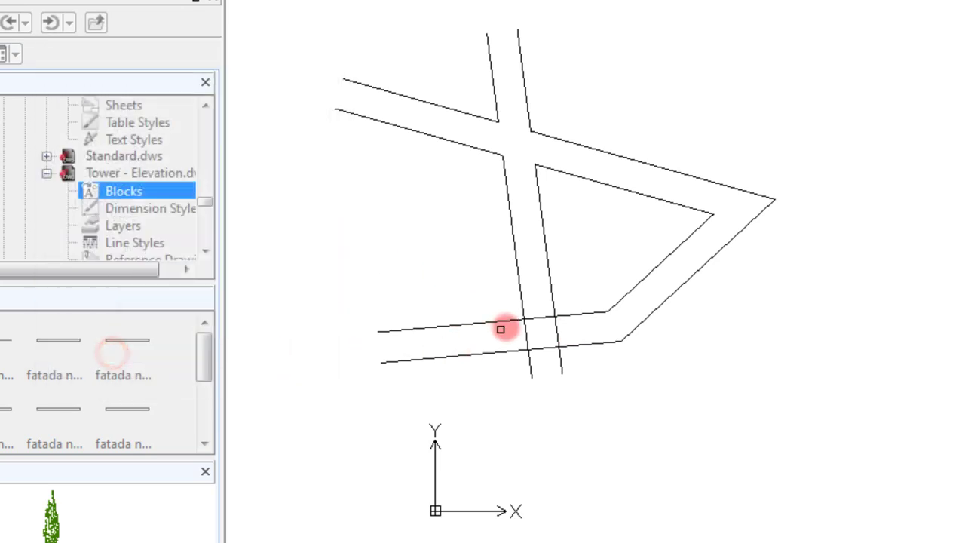
left_click(589, 316)
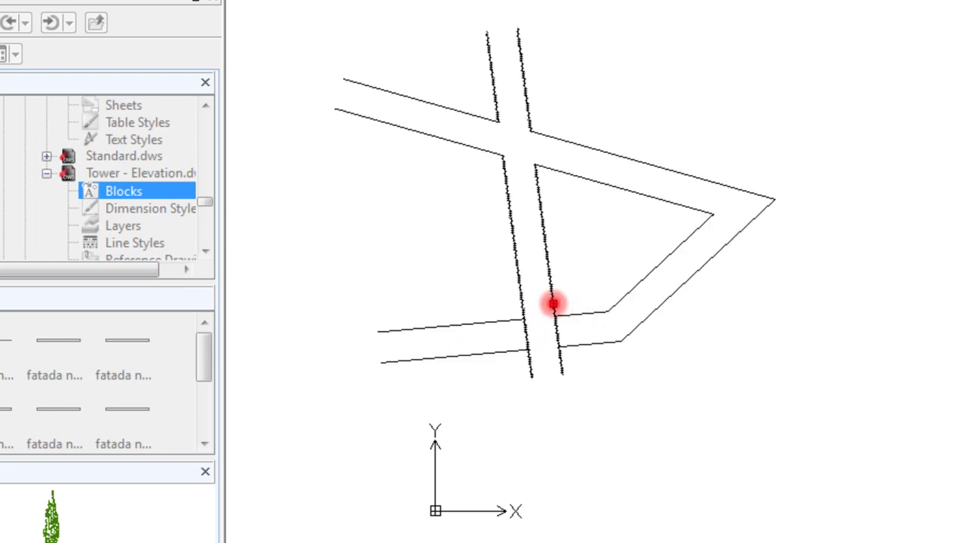
left_click(555, 305)
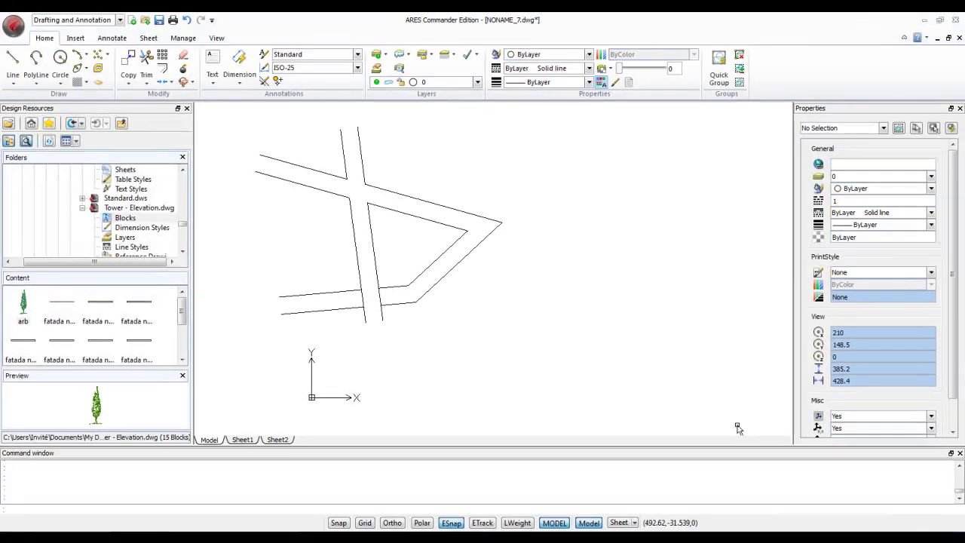
- Open the Building elevations with standards violations drawing and pan to the north elevation
key("alt+f")
left_click(125, 64)
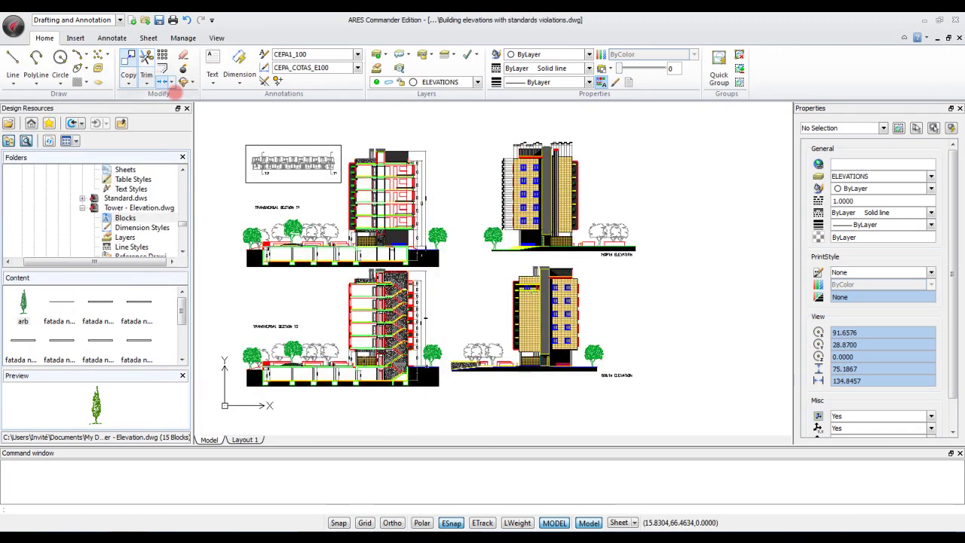
scroll(610, 181, "up", 2)
scroll(487, 241, "up", 1)
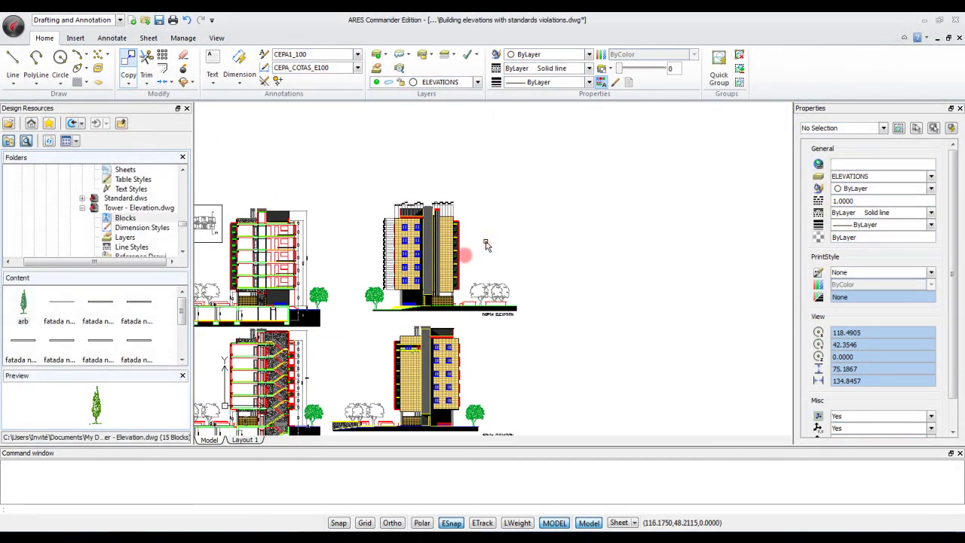
scroll(437, 272, "up", 1)
scroll(437, 273, "up", 1)
scroll(534, 219, "up", 1)
middle_click_drag(534, 220, 492, 265)
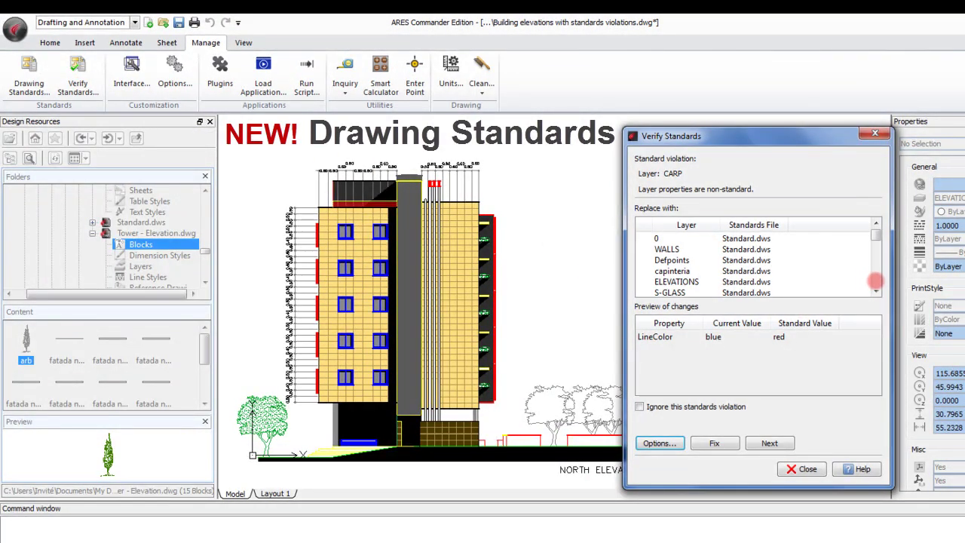
- Fix the nonstandard CARP layer to red and close the standards verification
left_click(875, 281)
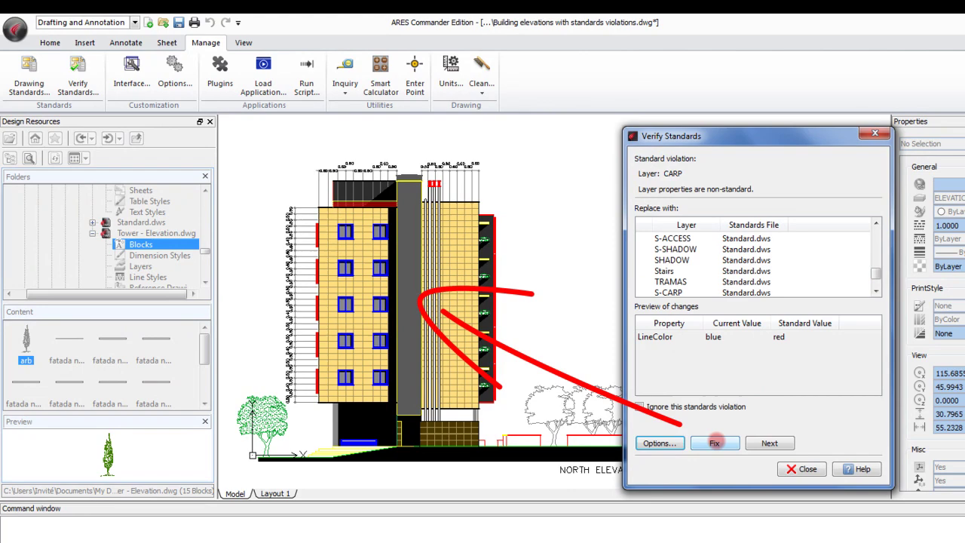
left_click(714, 442)
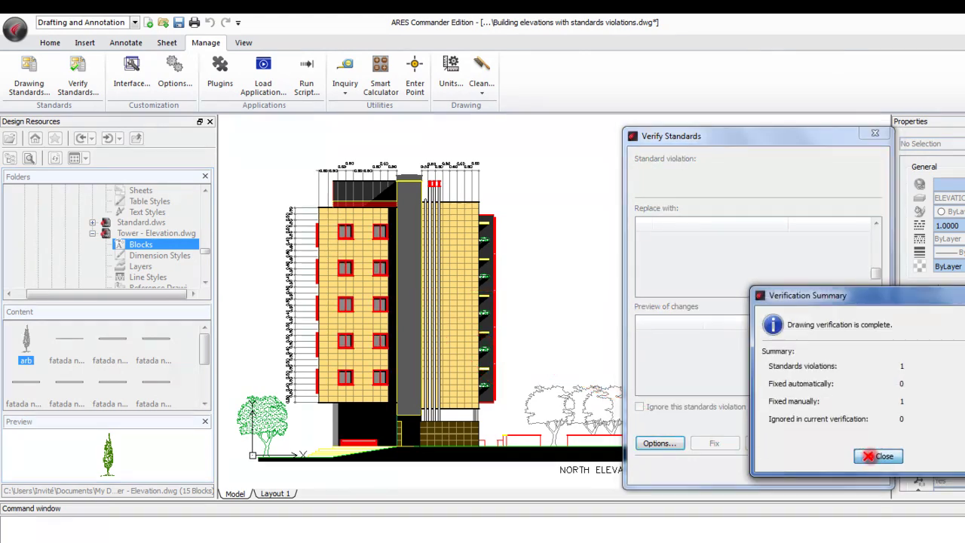
left_click(876, 455)
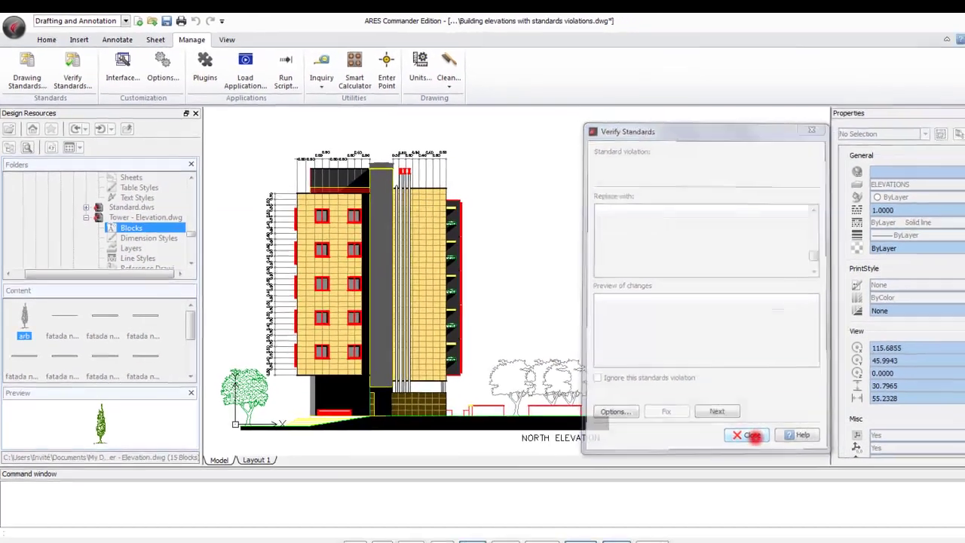
left_click(752, 436)
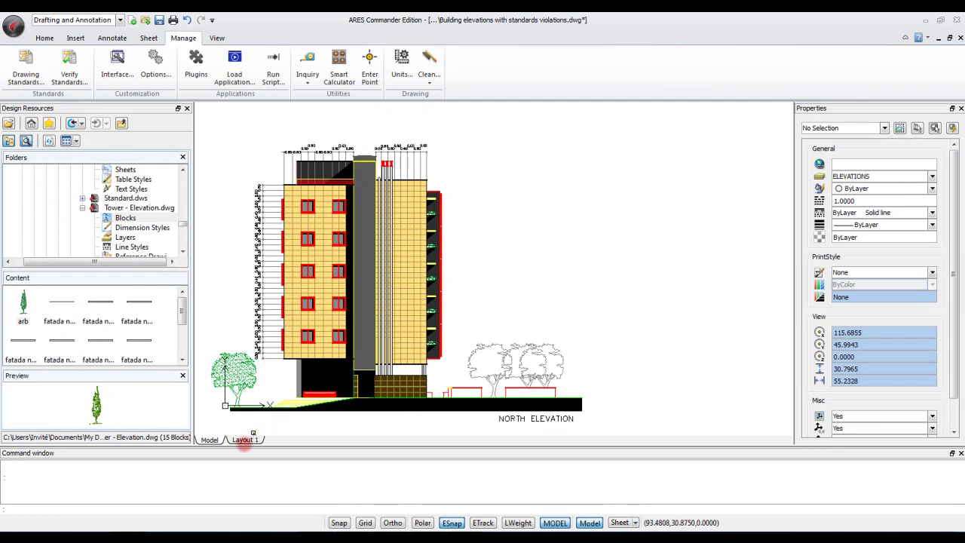
- Switch to Layout 1, then enter and exit the circular elevation viewport
left_click(244, 439)
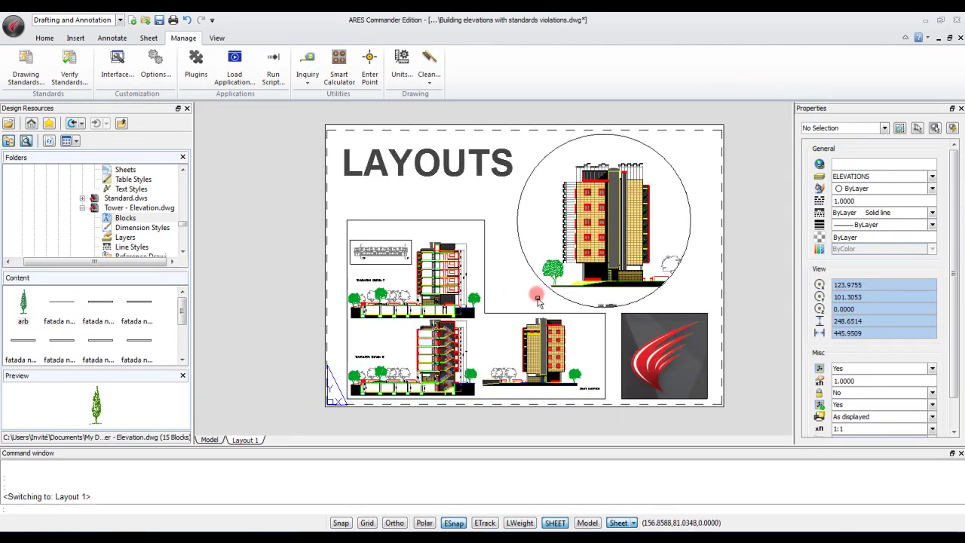
scroll(524, 289, "up", 2)
scroll(524, 288, "down", 2)
double_click(537, 228)
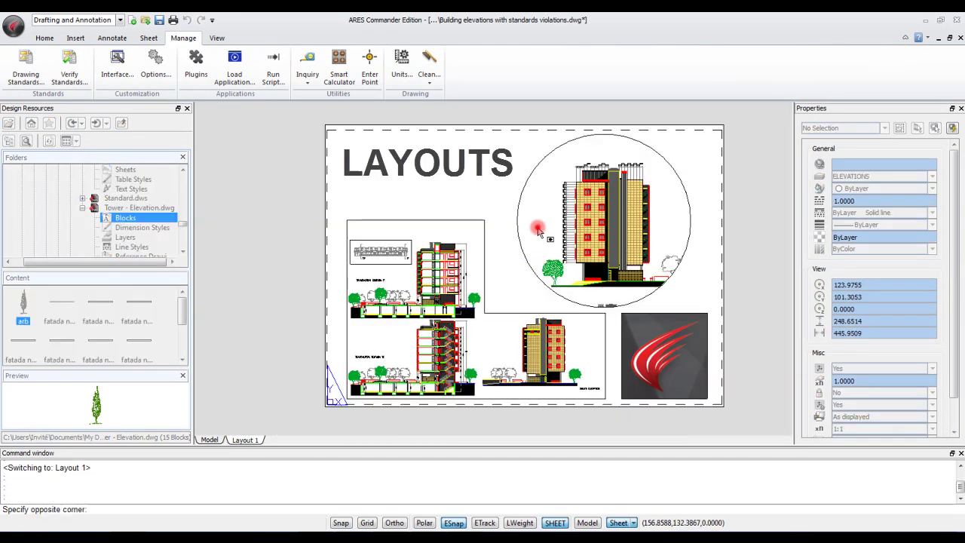
scroll(537, 227, "down", 2)
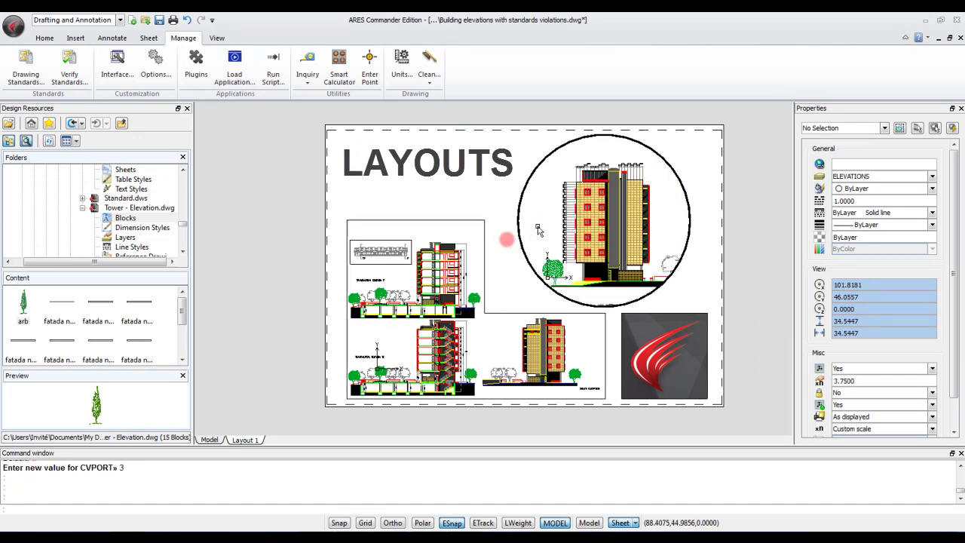
double_click(495, 253)
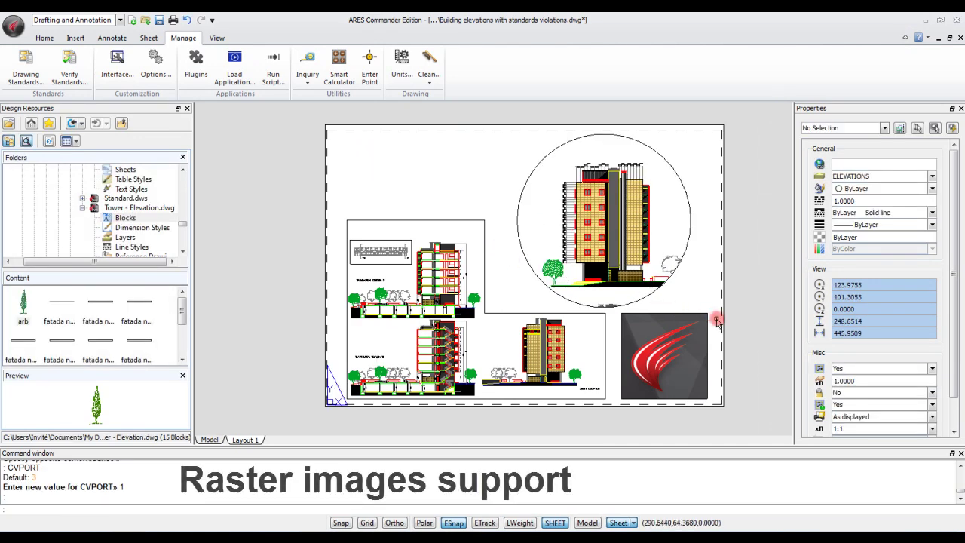
- Window-select the raster logo image, close Design Resources, and show recent documents
left_click(717, 329)
left_click(688, 302)
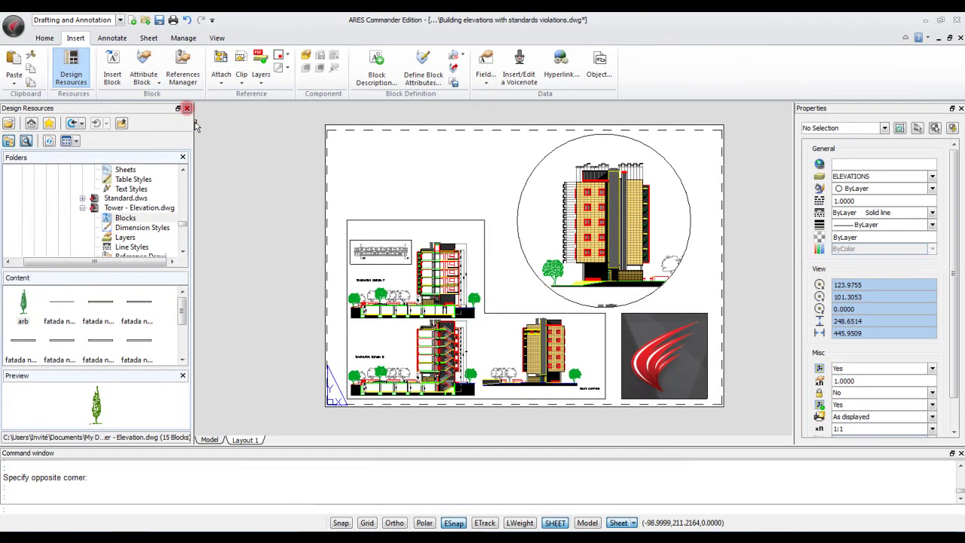
left_click(187, 109)
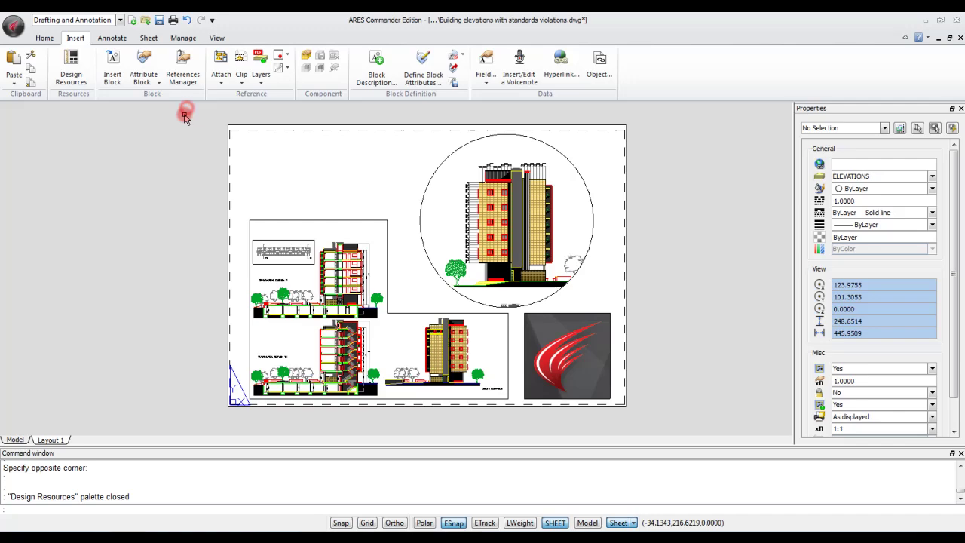
left_click(12, 26)
mouse_move(48, 285)
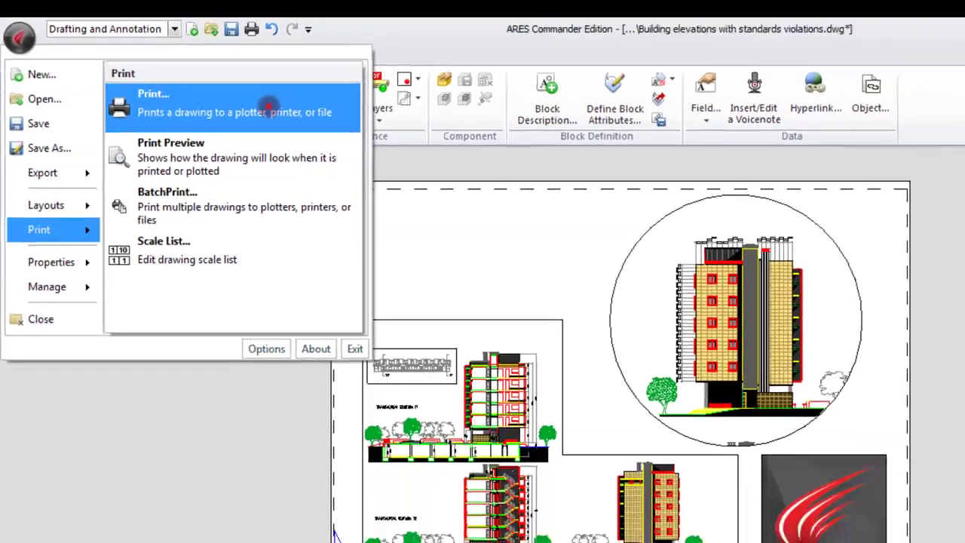
- Review Layout 1's print settings with PrintStyle None, preview the A0 PDF, then close
left_click(329, 133)
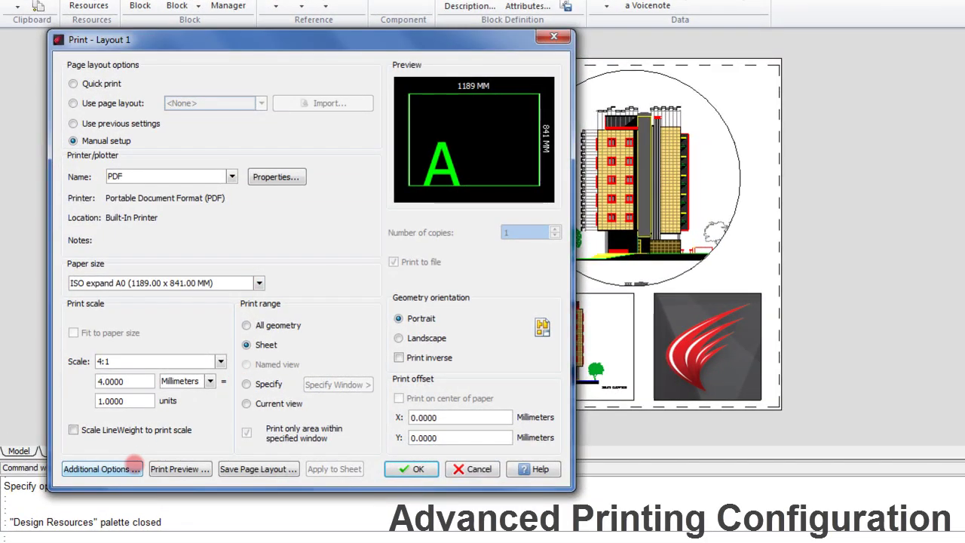
left_click(133, 463)
left_click(520, 302)
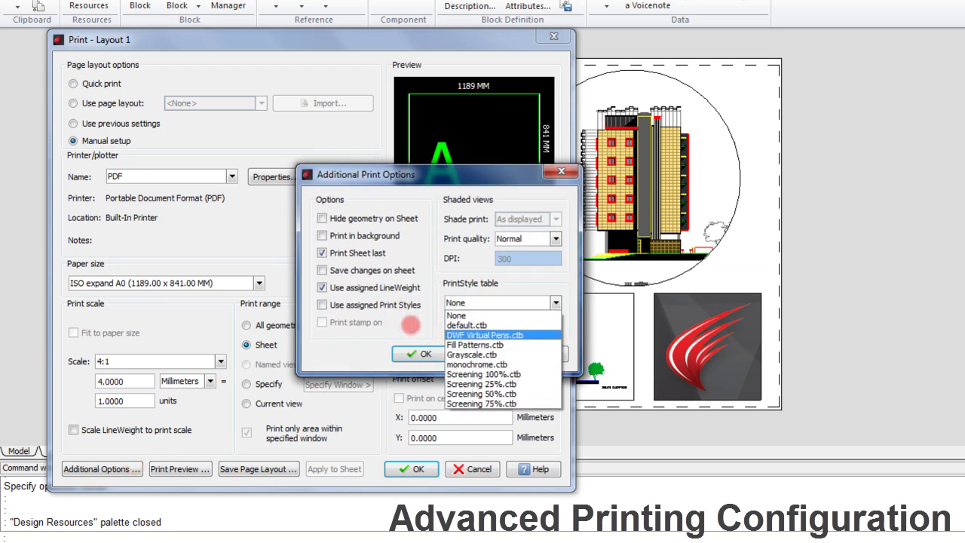
left_click(411, 324)
left_click(484, 353)
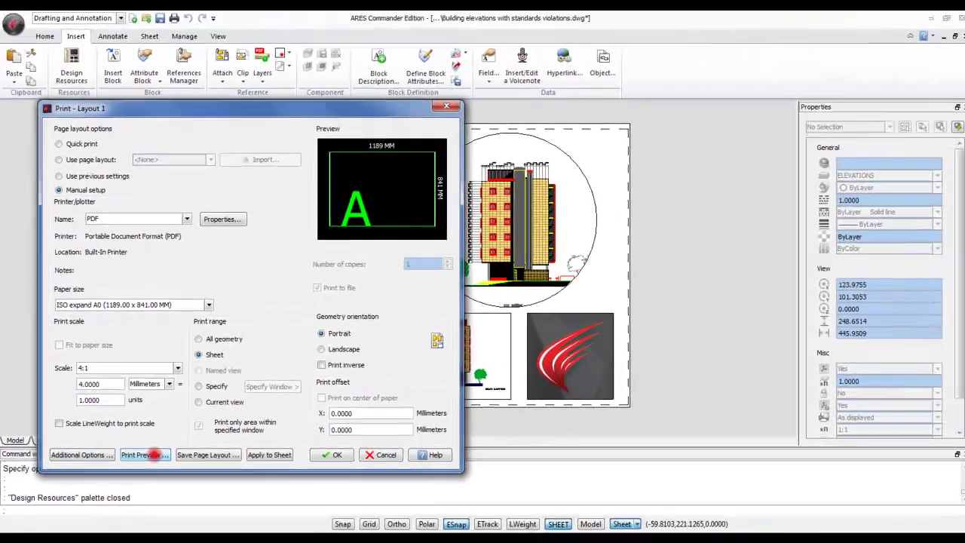
left_click(180, 469)
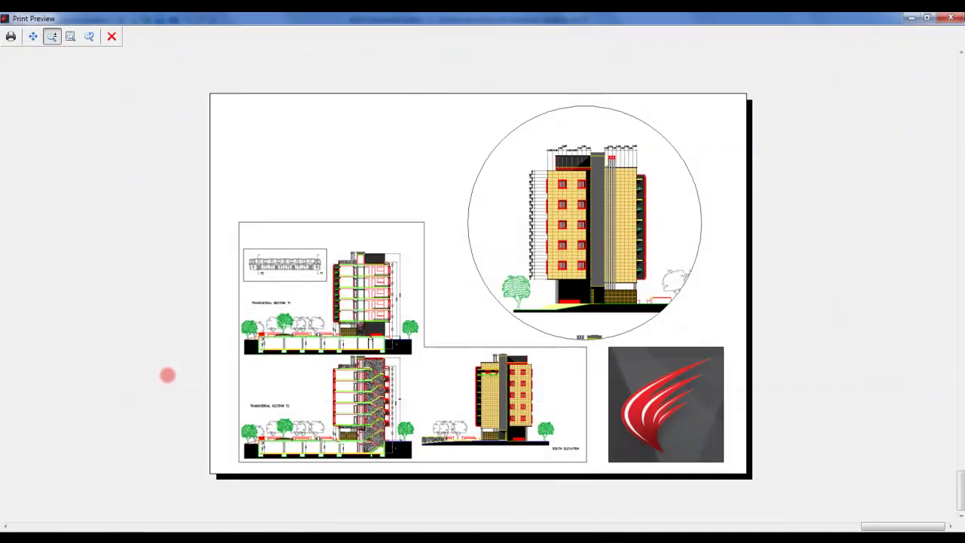
left_click(111, 36)
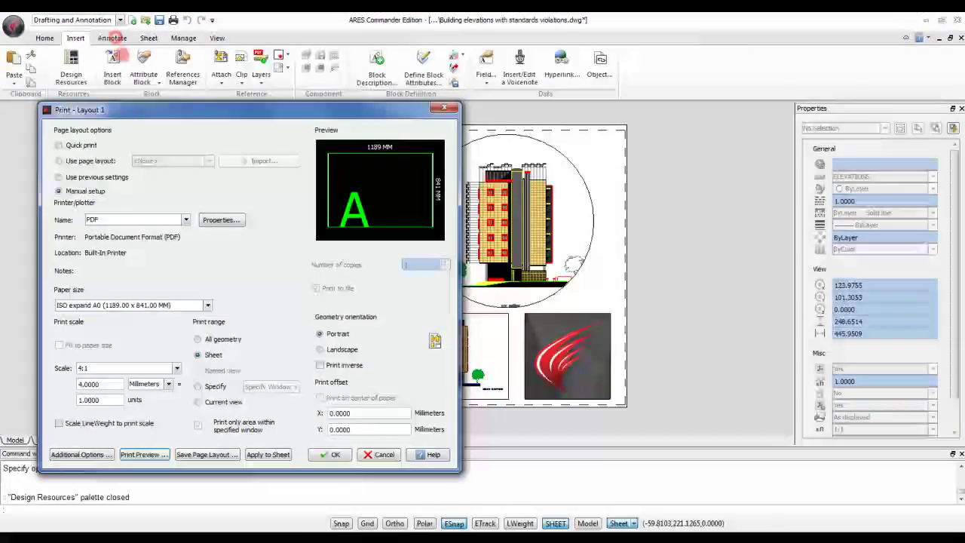
left_click(370, 455)
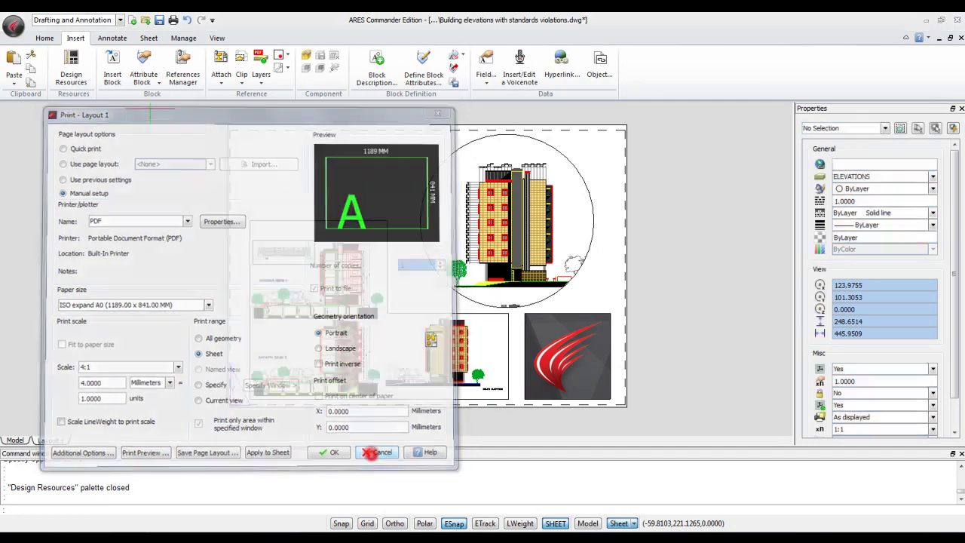
- Return to Model space zoomed to extents, then look over the Export menu
left_click(15, 439)
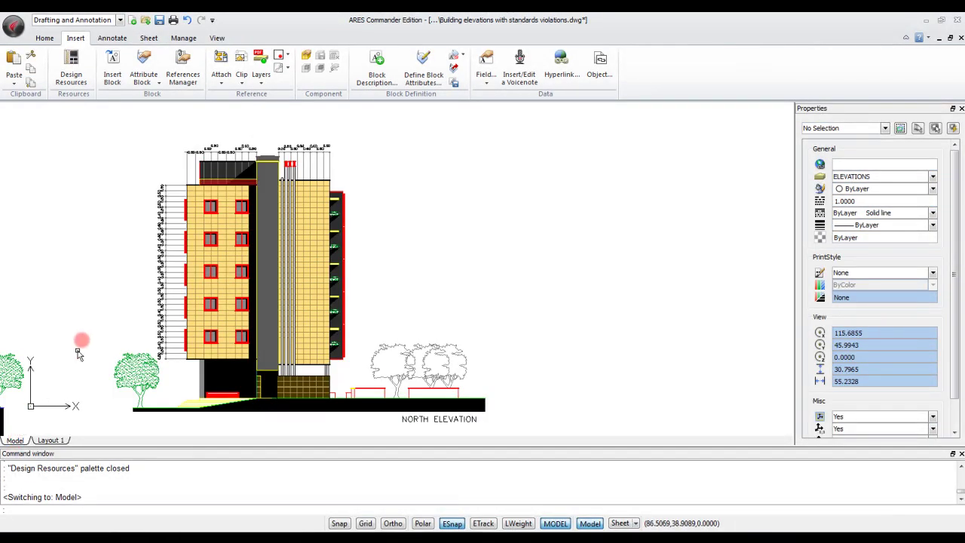
middle_click(78, 307)
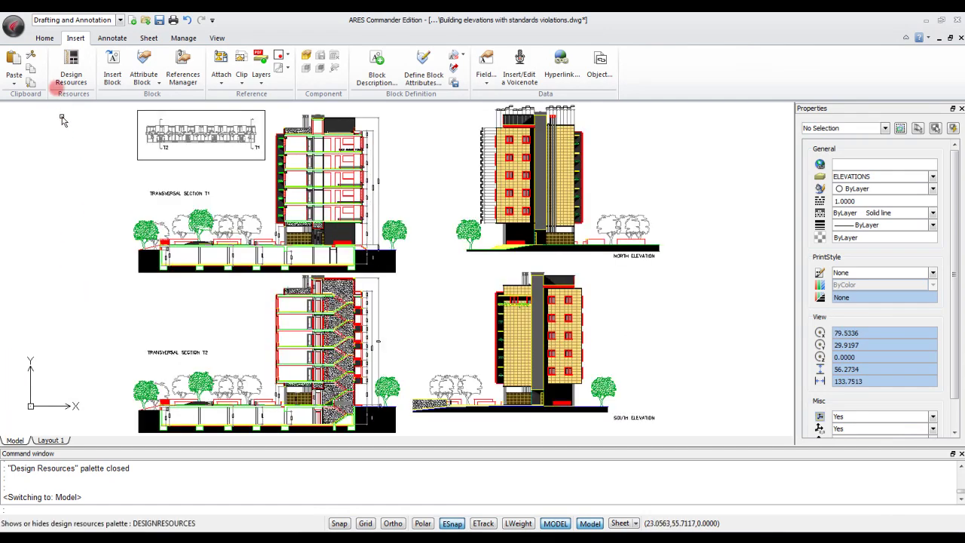
left_click(13, 25)
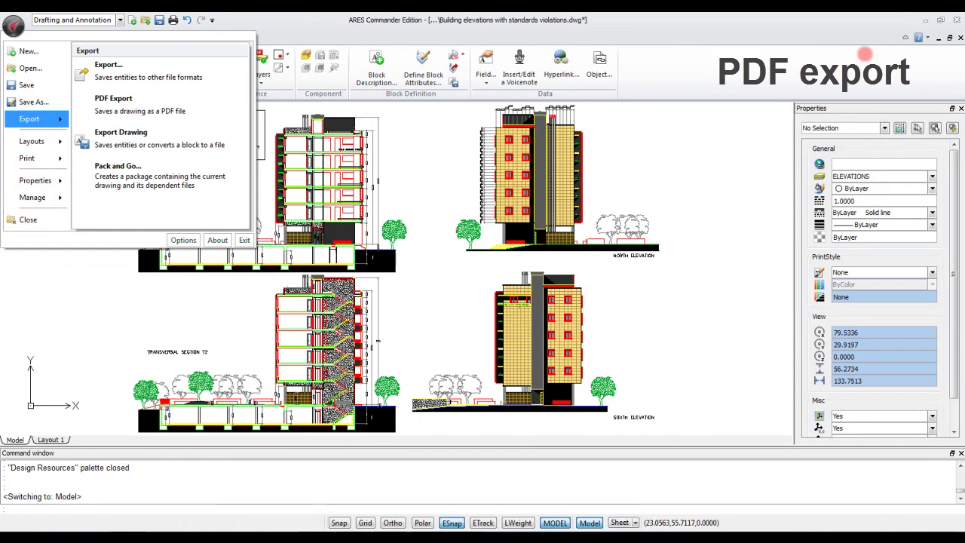
left_click(868, 26)
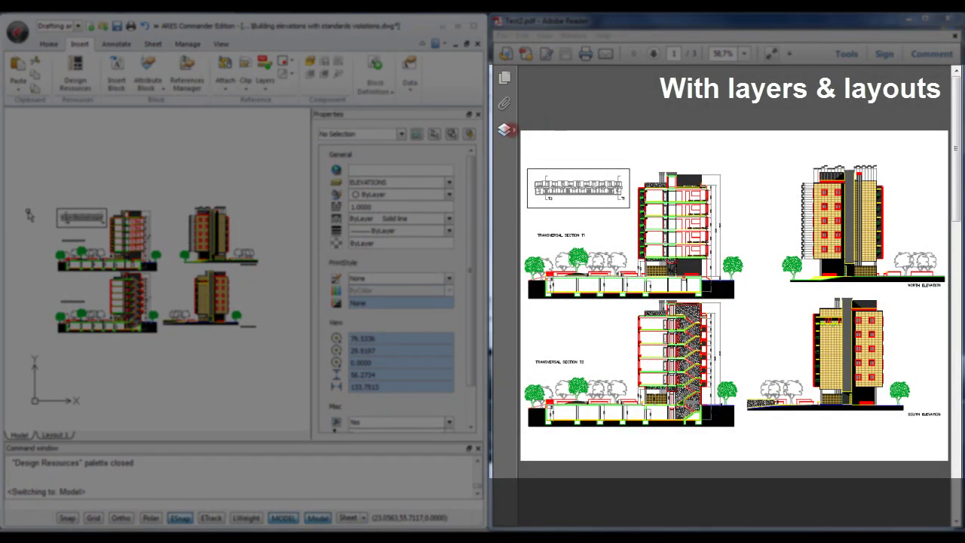
- Check Test2.pdf's Layers panel in Reader, then open Road and Garden.dwg
left_click(505, 129)
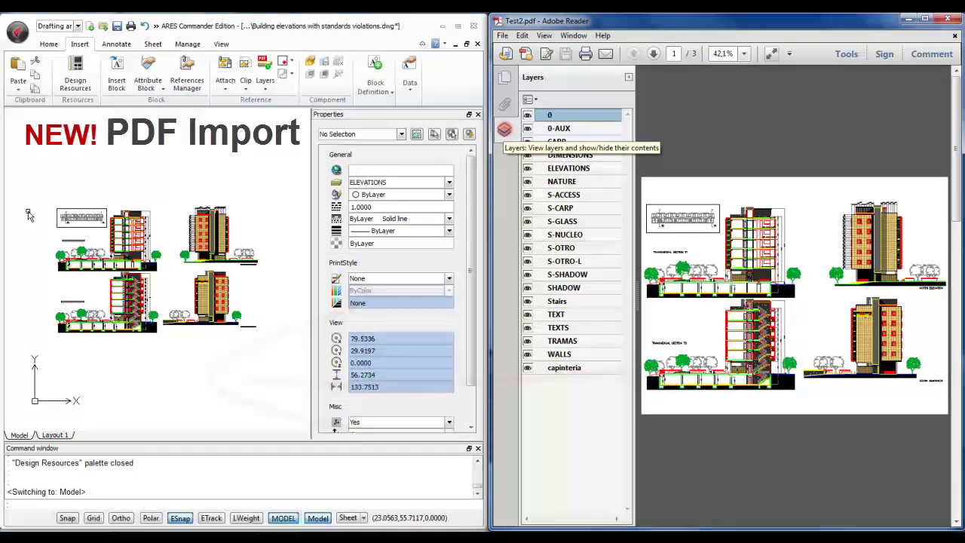
left_click(504, 129)
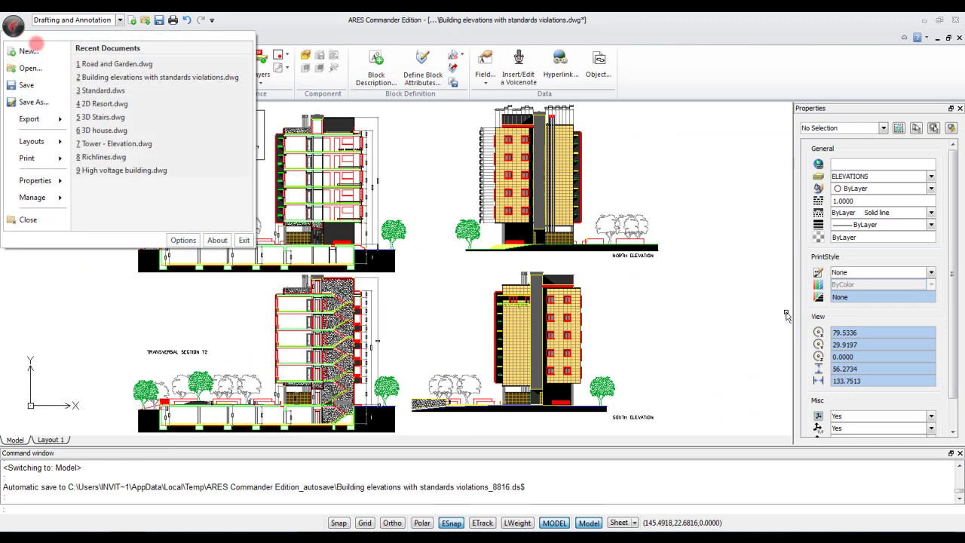
left_click(117, 63)
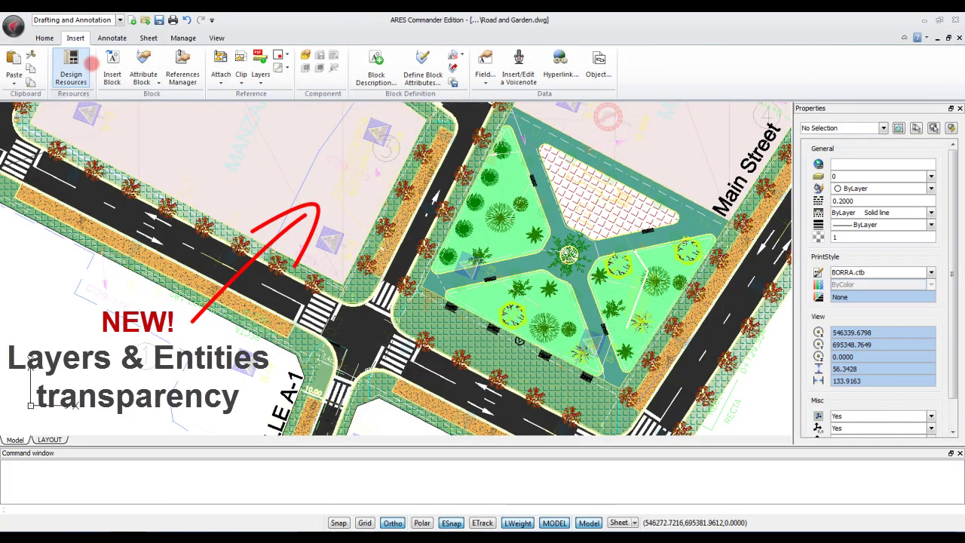
- In Options, toggle Locked layer fading off and back on at 90, applying each change
left_click(183, 38)
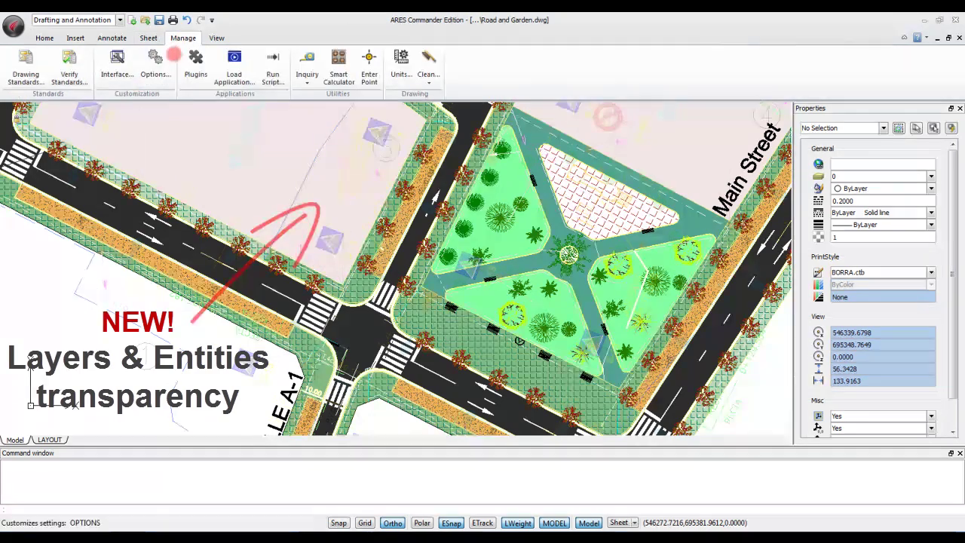
left_click(156, 61)
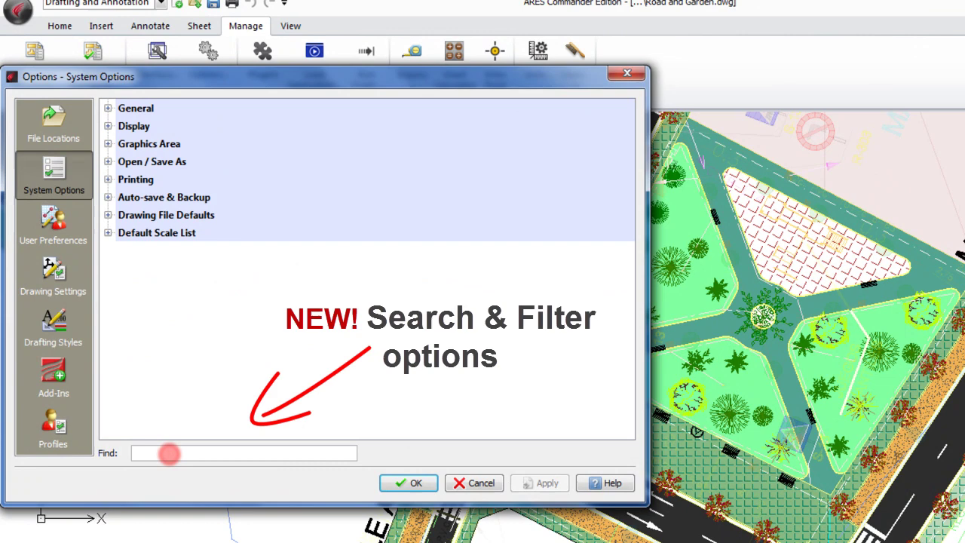
type("TRA")
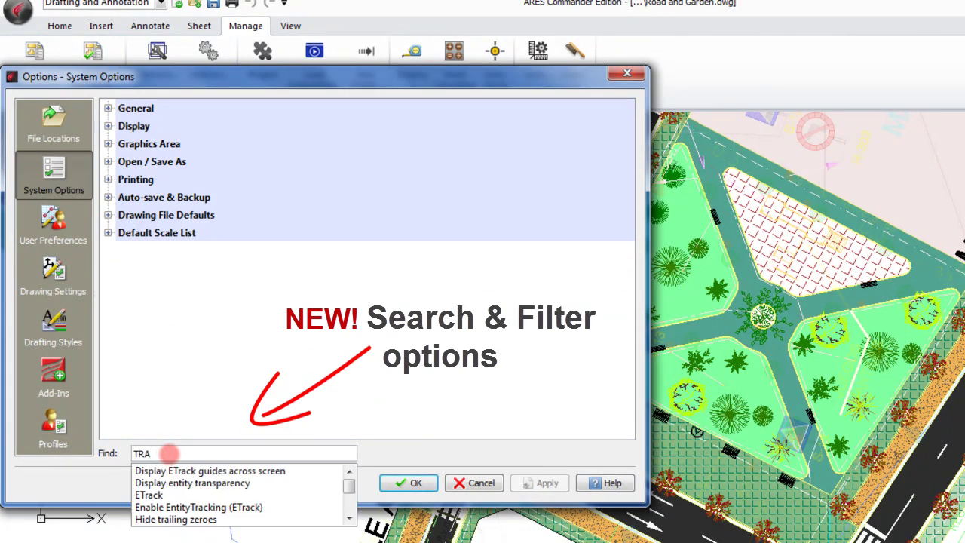
left_click(193, 482)
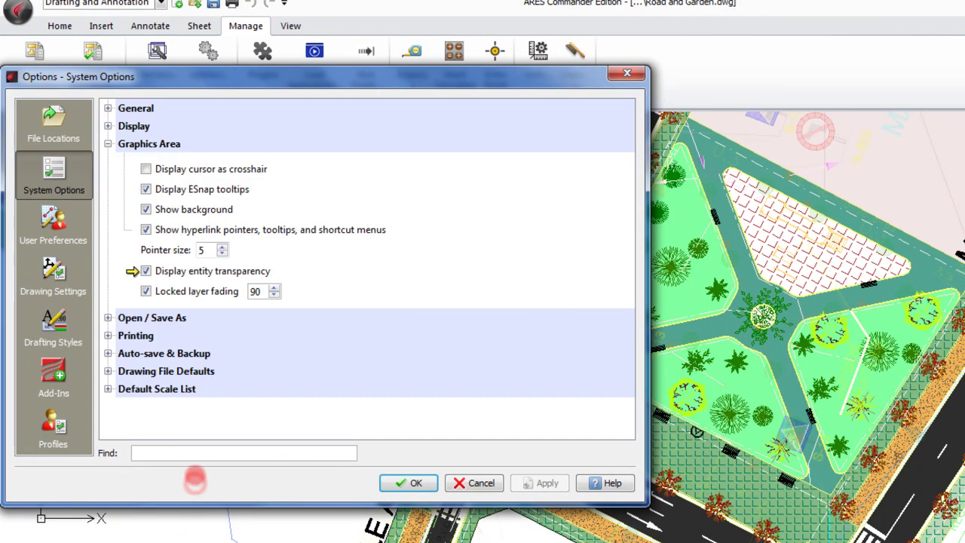
left_click(145, 291)
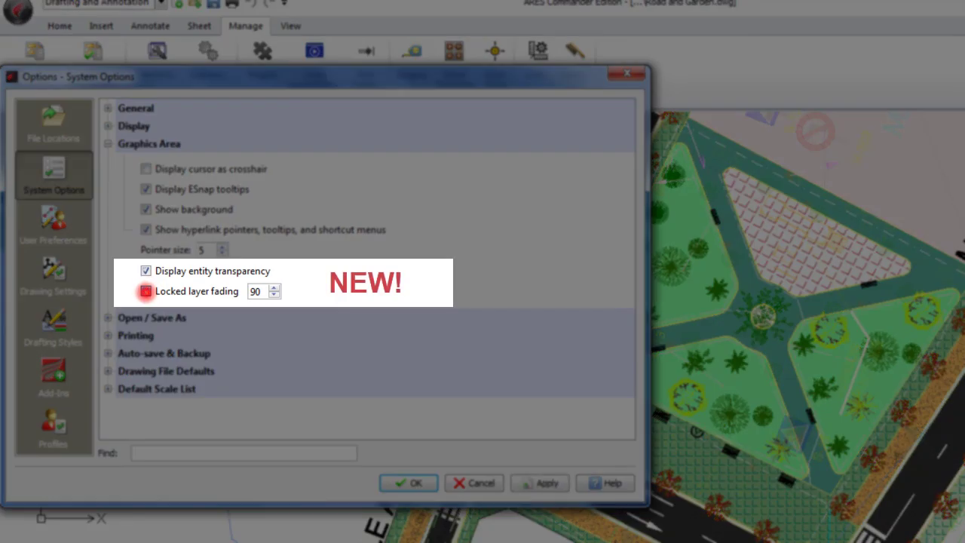
left_click(536, 485)
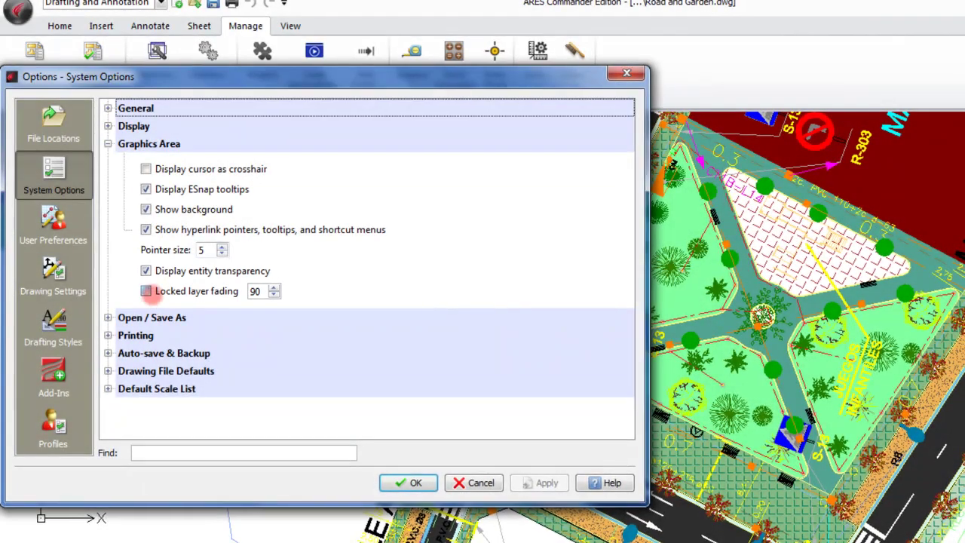
left_click(145, 291)
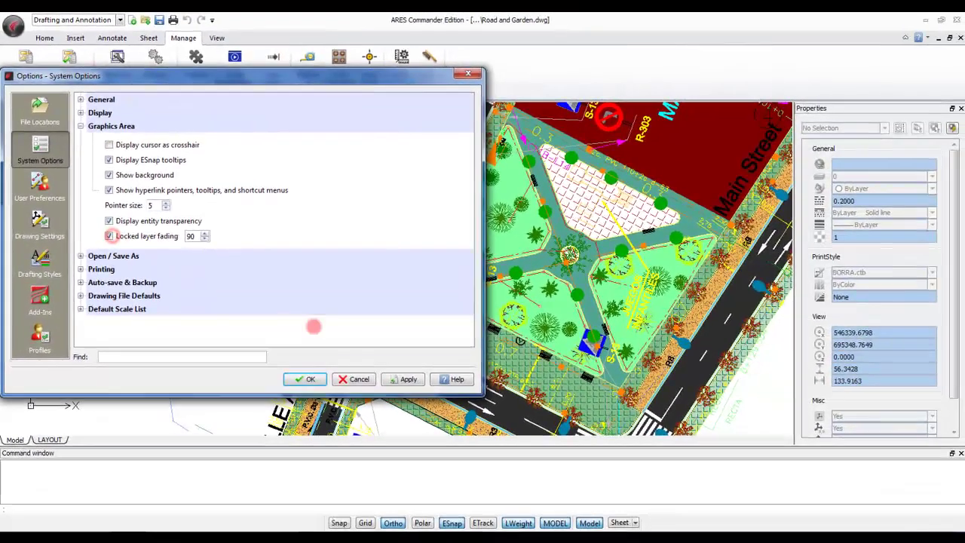
left_click(397, 379)
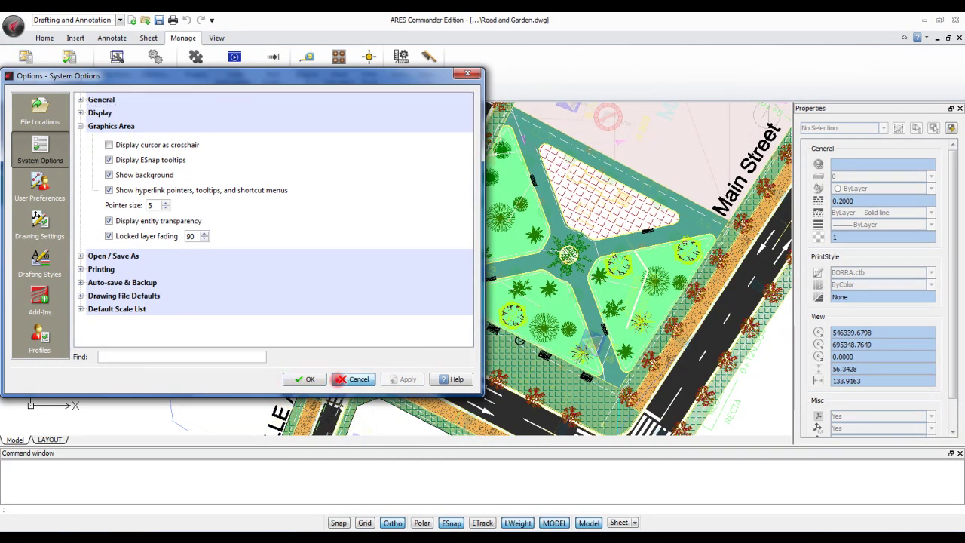
left_click(352, 379)
- Open the Layer Preview dialog
left_click(83, 58)
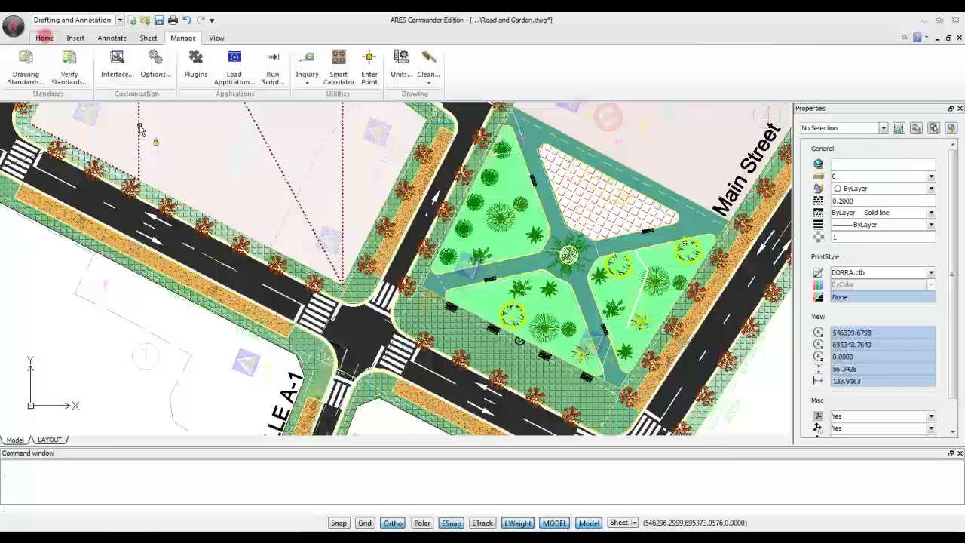
left_click(45, 37)
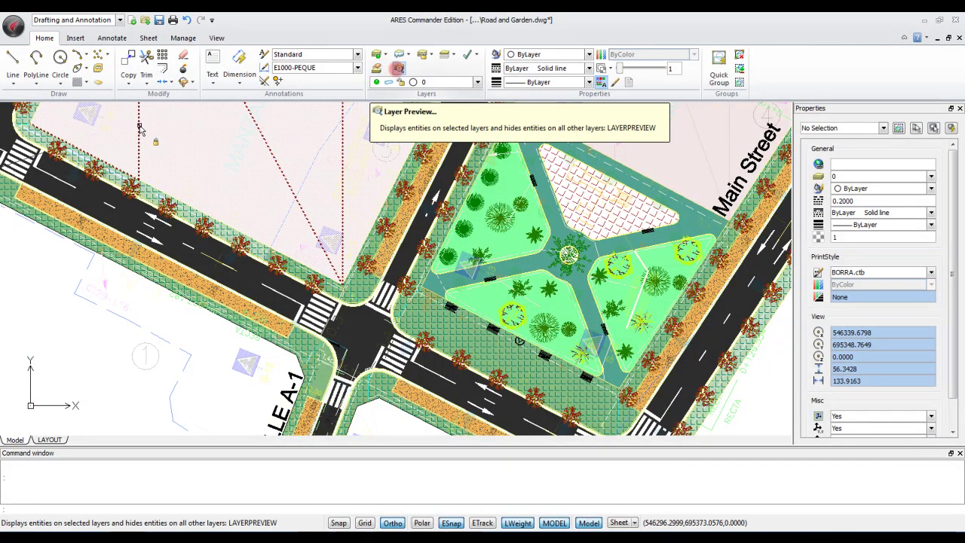
left_click(397, 69)
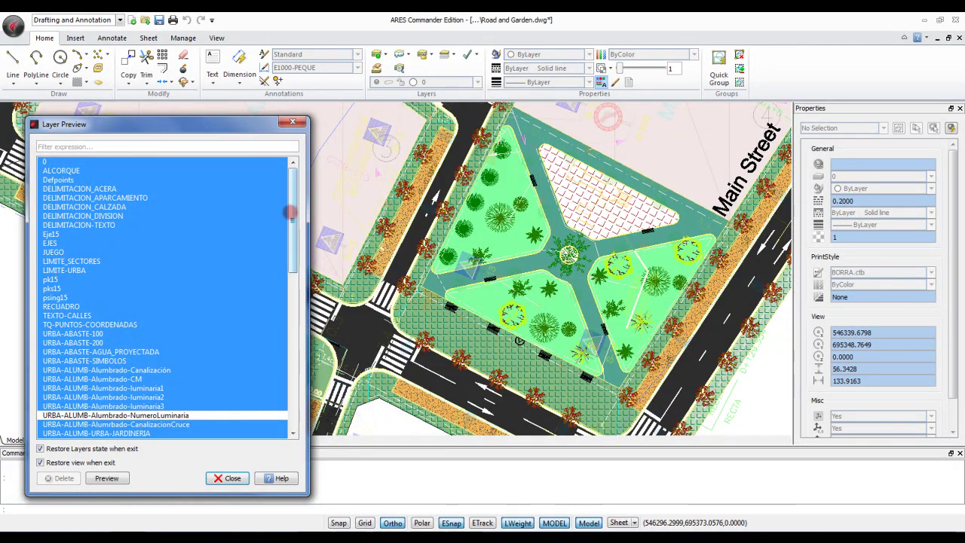
mouse_move(293, 214)
left_mouse_down()
mouse_move(294, 305)
mouse_move(284, 307)
left_mouse_up()
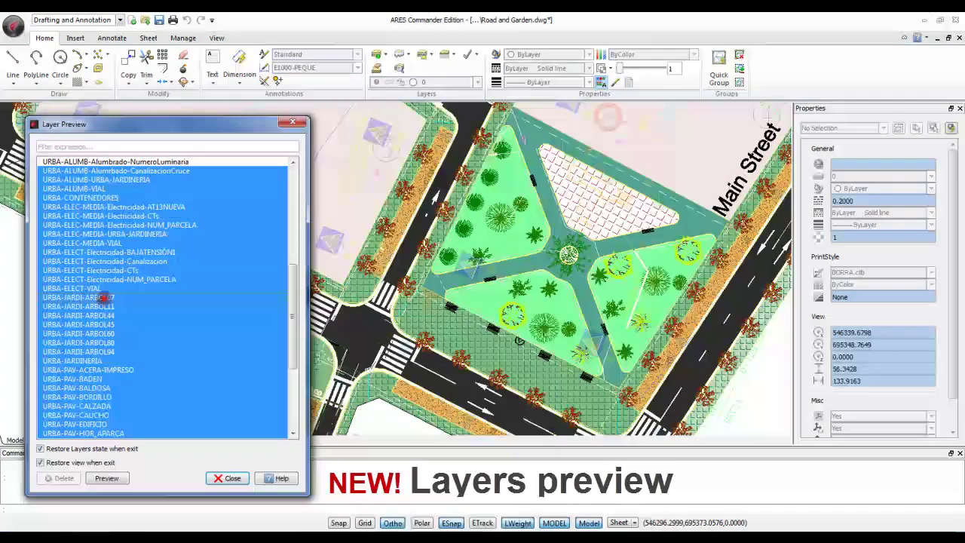
- Preview URBA-JARDI-ARBOL07, ARBOL11, then ARBOL07 through URBA-JARDINERIA, closing with layer states restored
left_click(106, 298)
left_click(106, 307)
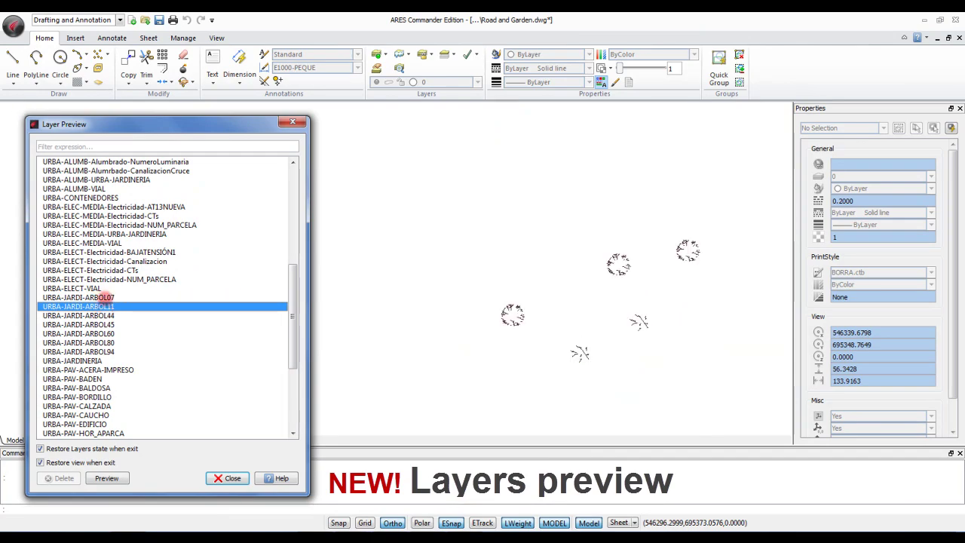
left_click(106, 298)
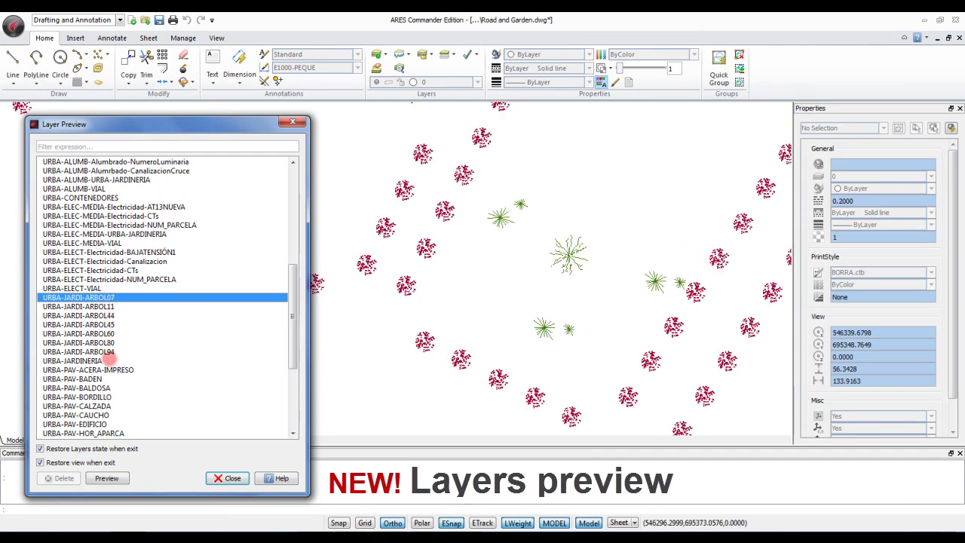
left_click(105, 360, "shift")
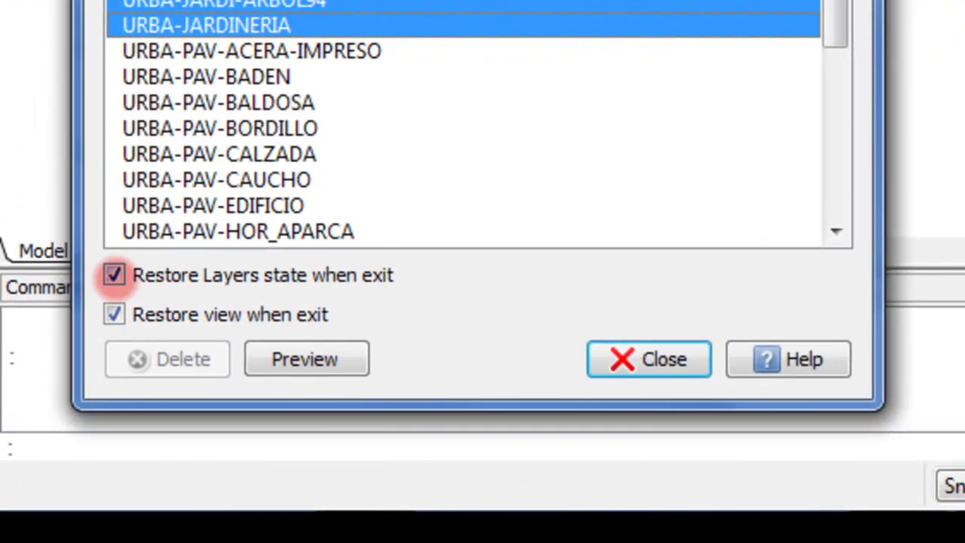
left_click(114, 275)
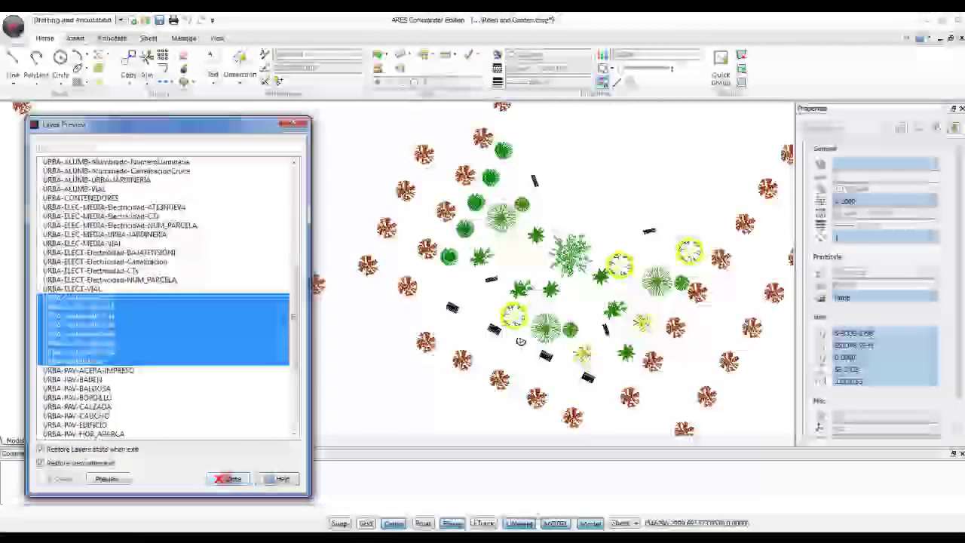
left_click(219, 479)
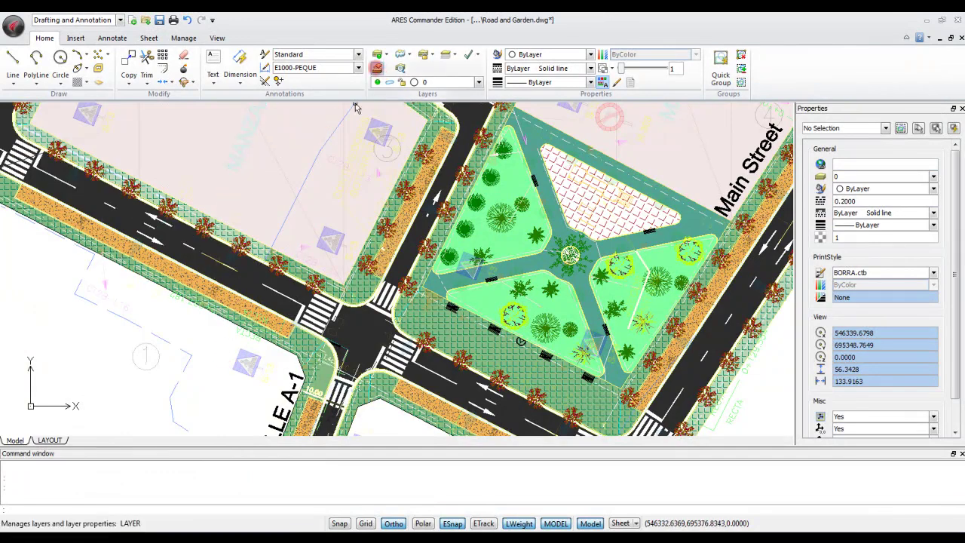
left_click(377, 67)
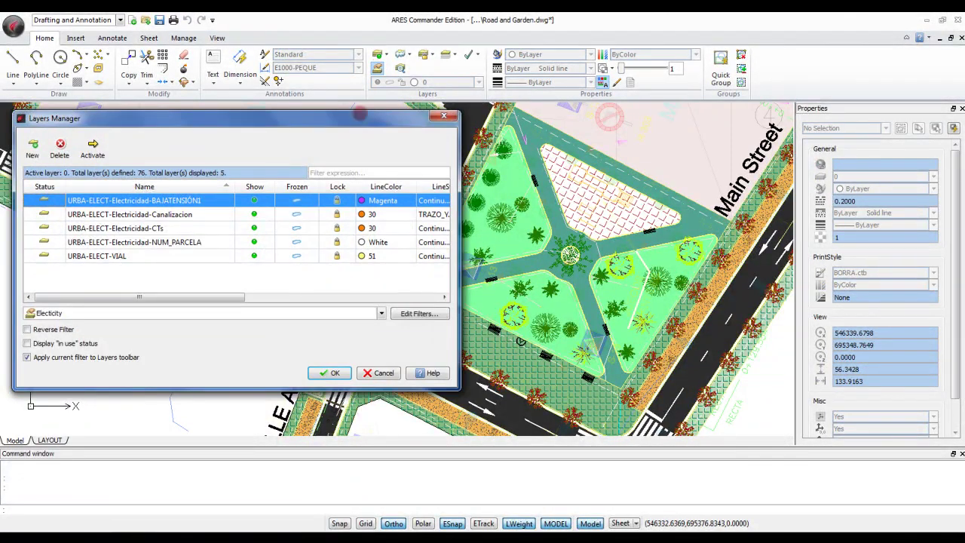
left_click(332, 172)
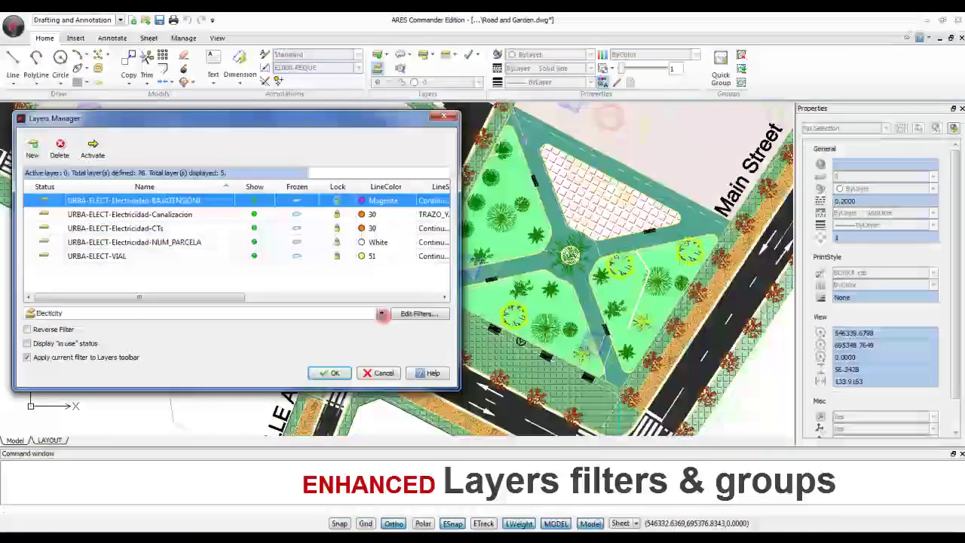
left_click(380, 313)
left_click(252, 324)
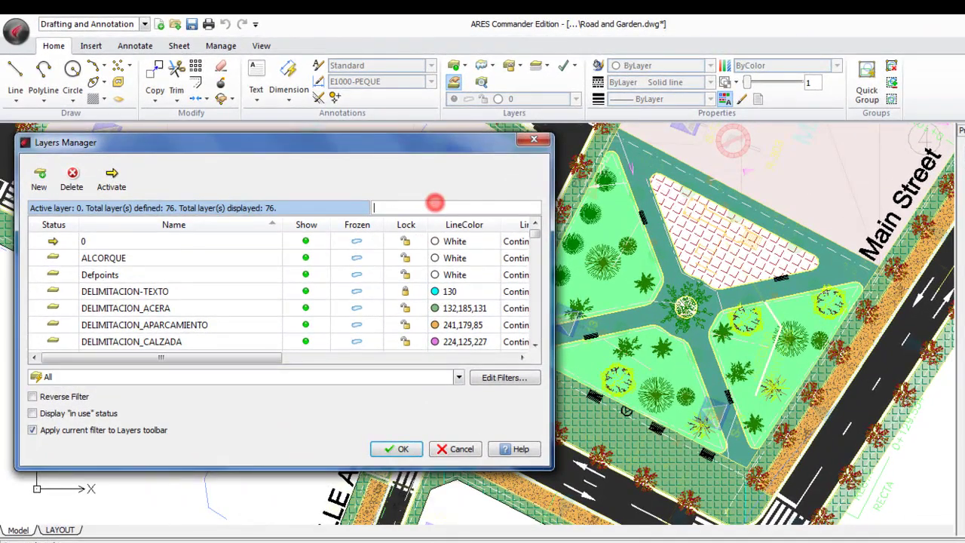
type("0")
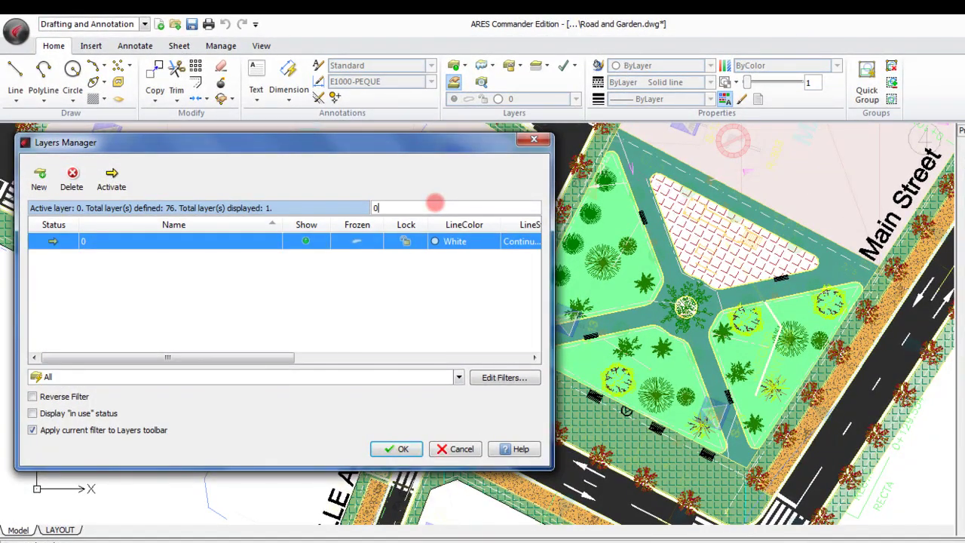
key("BackSpace")
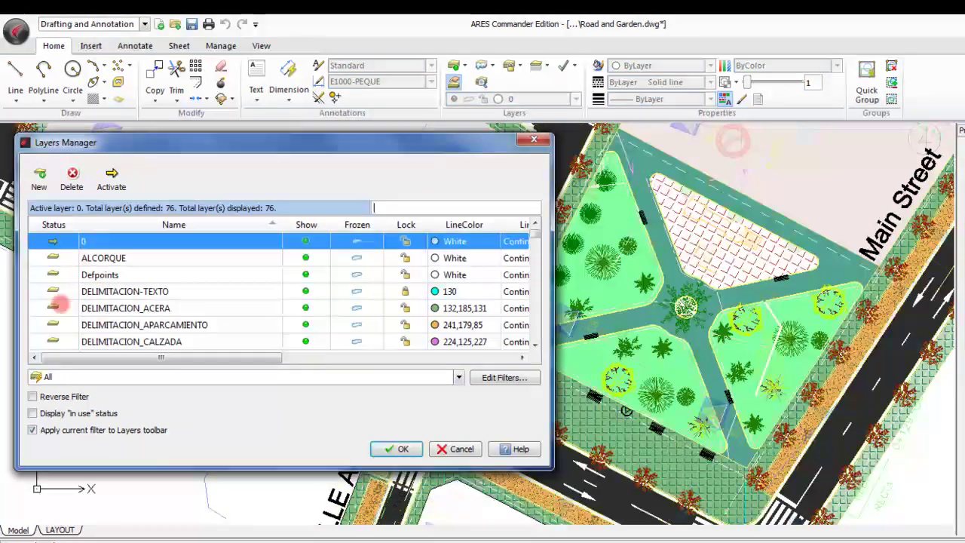
left_click(54, 306)
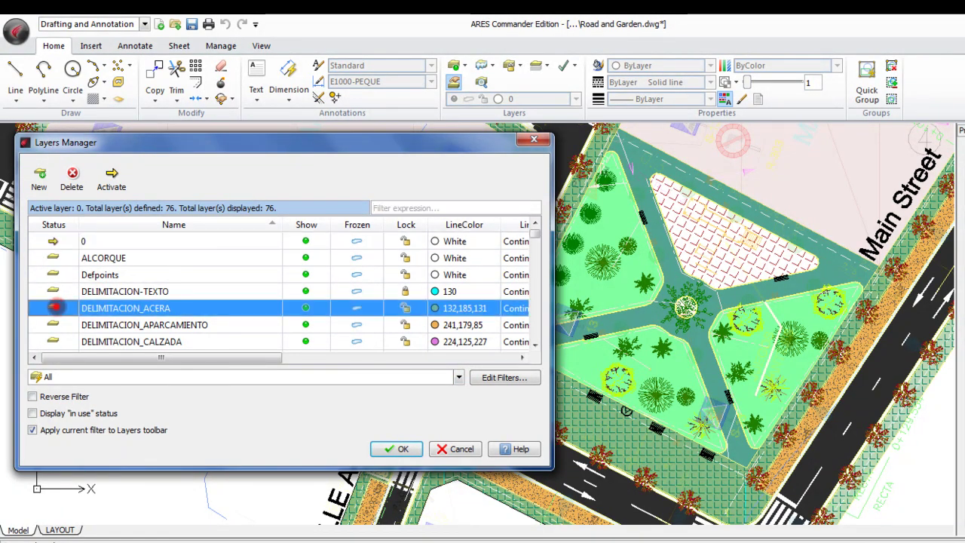
left_click(65, 375)
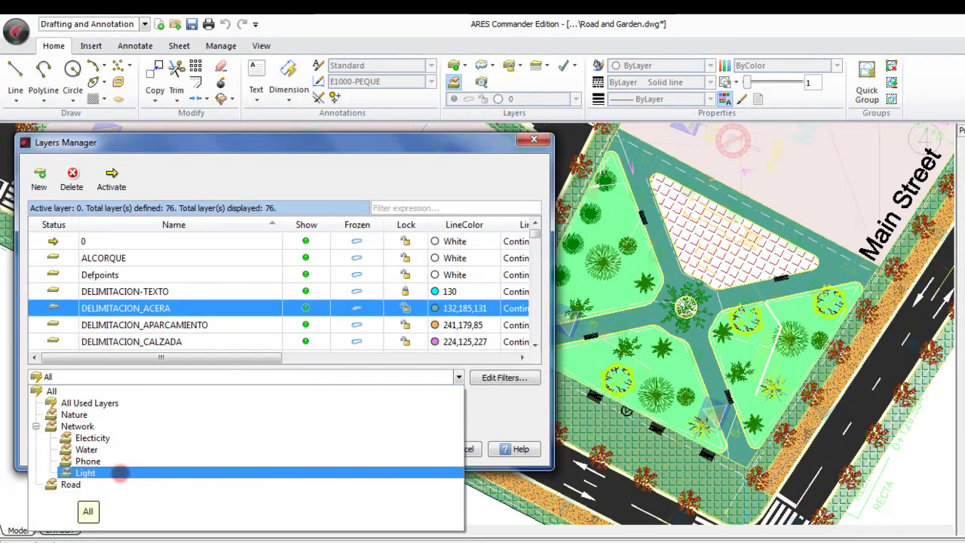
left_click(383, 412)
left_click(482, 412)
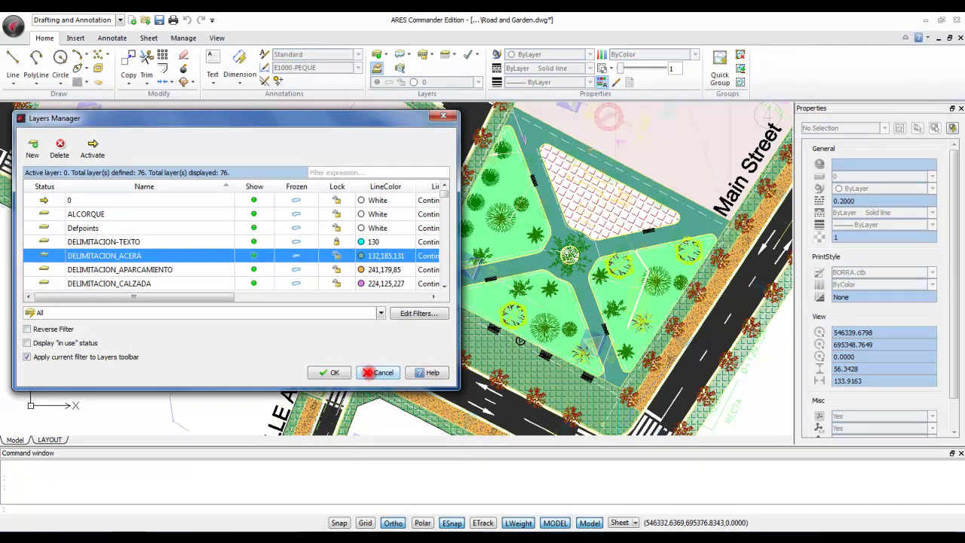
left_click(367, 372)
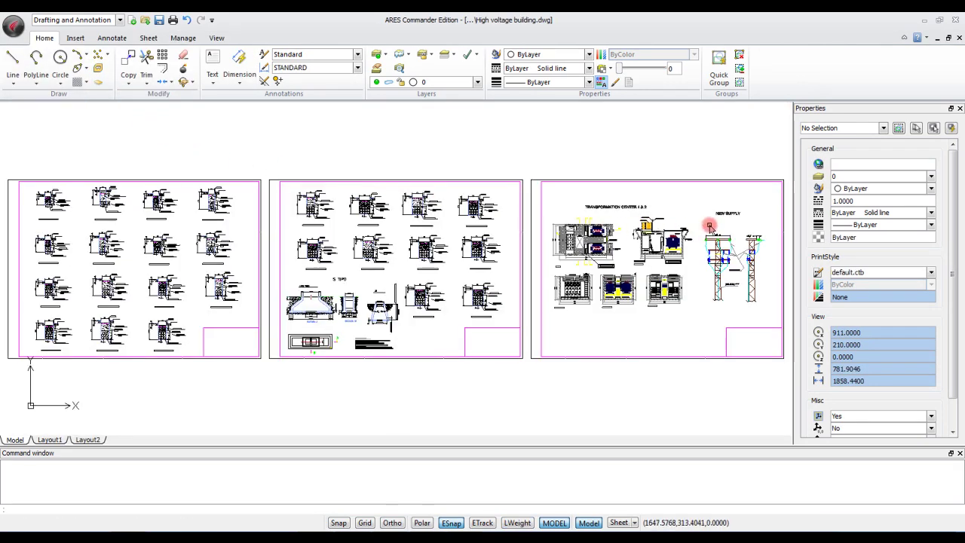
- Zoom to the NEW SUPPLY towers, window-select both, and combine them into a Quick Group
middle_click_drag(708, 226, 299, 229)
scroll(299, 229, "up", 3)
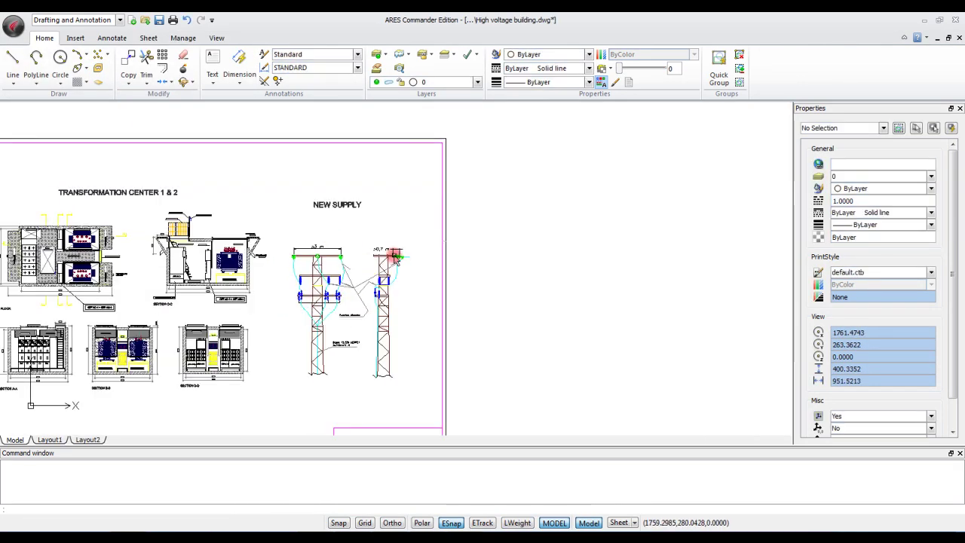
scroll(393, 256, "up", 2)
scroll(415, 280, "up", 1)
middle_click_drag(415, 233, 398, 206)
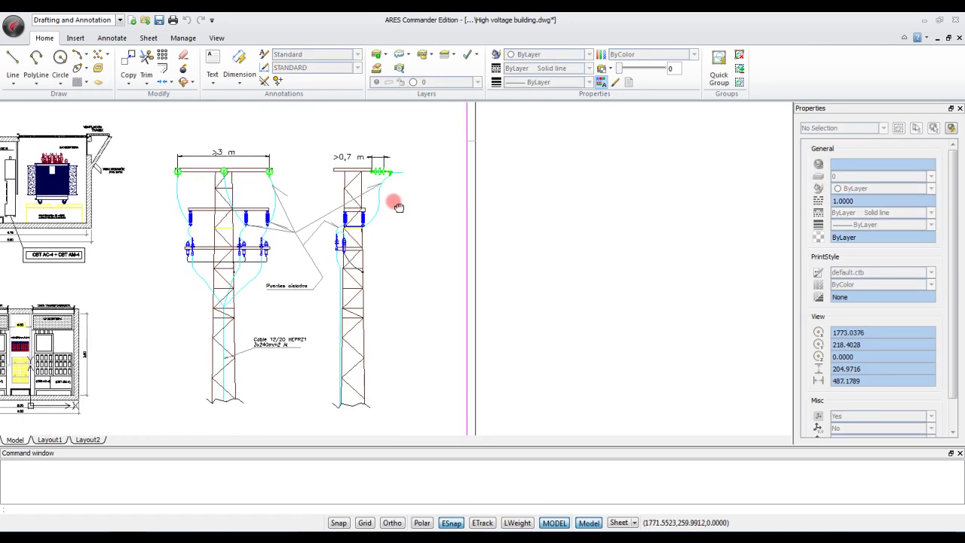
left_click(150, 132)
left_click(436, 425)
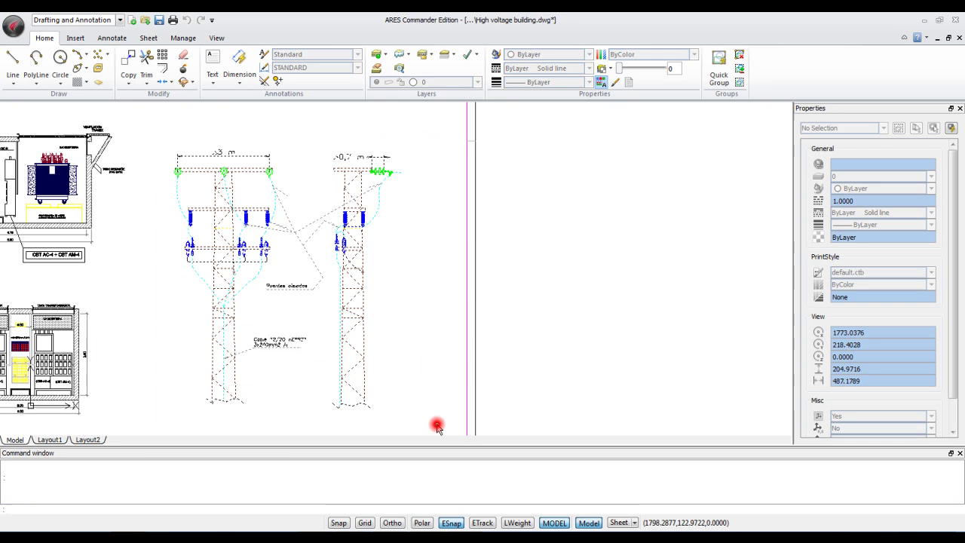
right_click(365, 345)
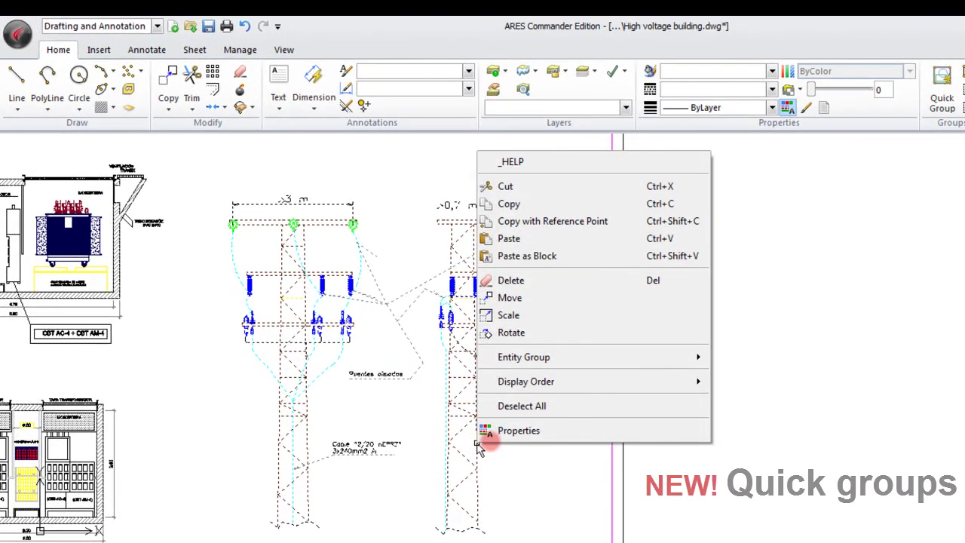
mouse_move(523, 356)
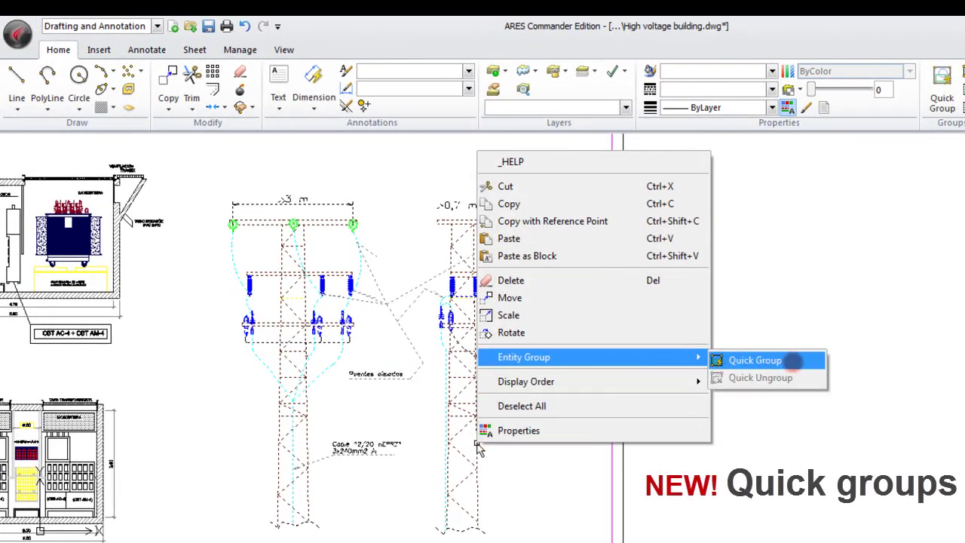
left_click(791, 360)
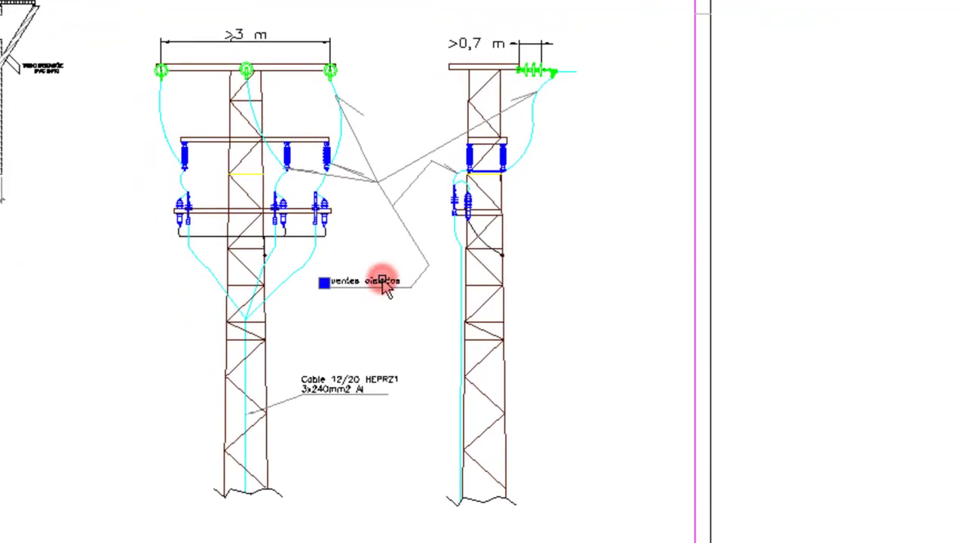
- Delete the 'Puentes aislados' label and copy both NEW SUPPLY towers right of the boundary
key("Delete")
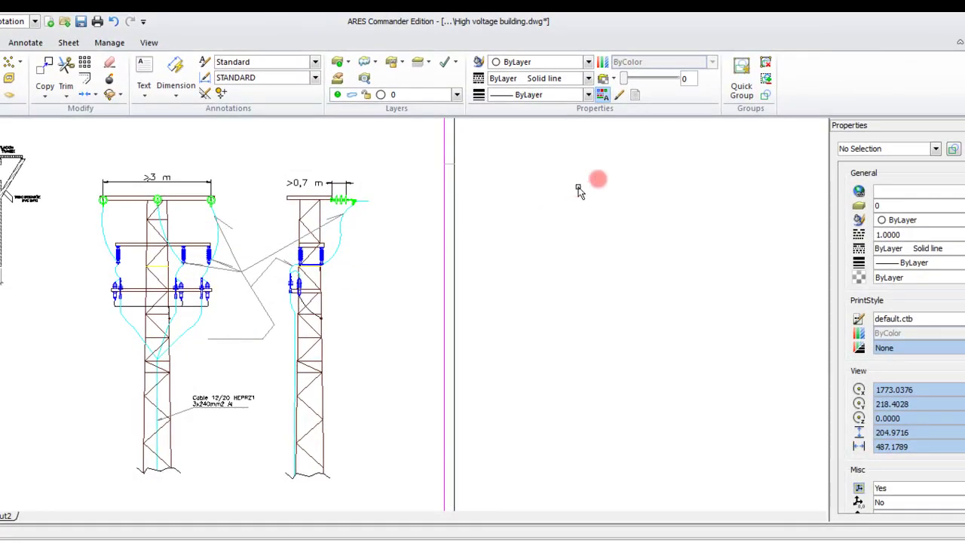
left_click(765, 95)
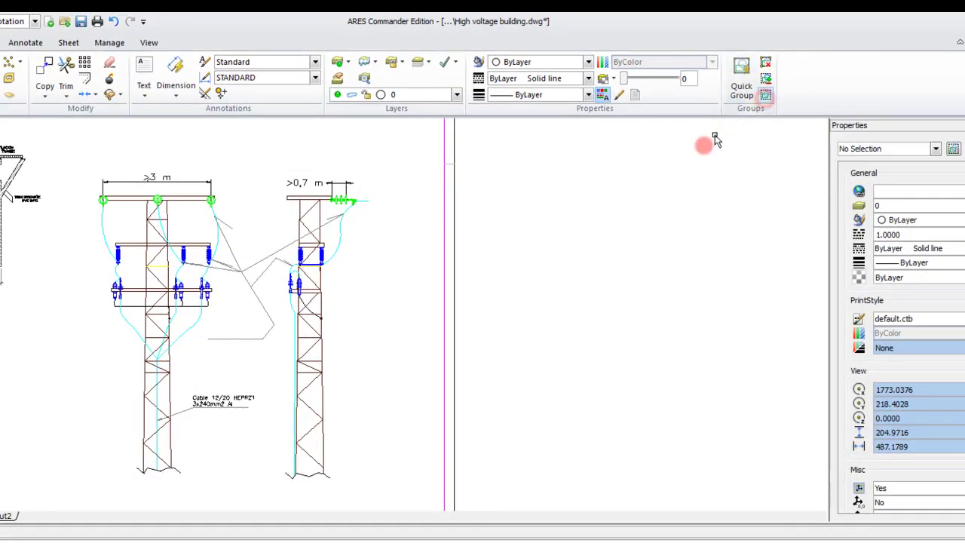
left_click(300, 327)
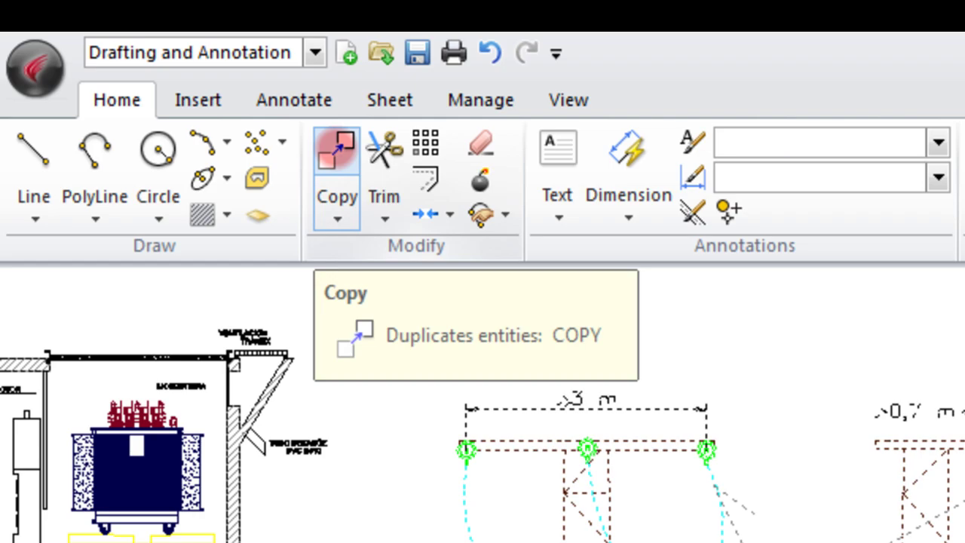
left_click(337, 148)
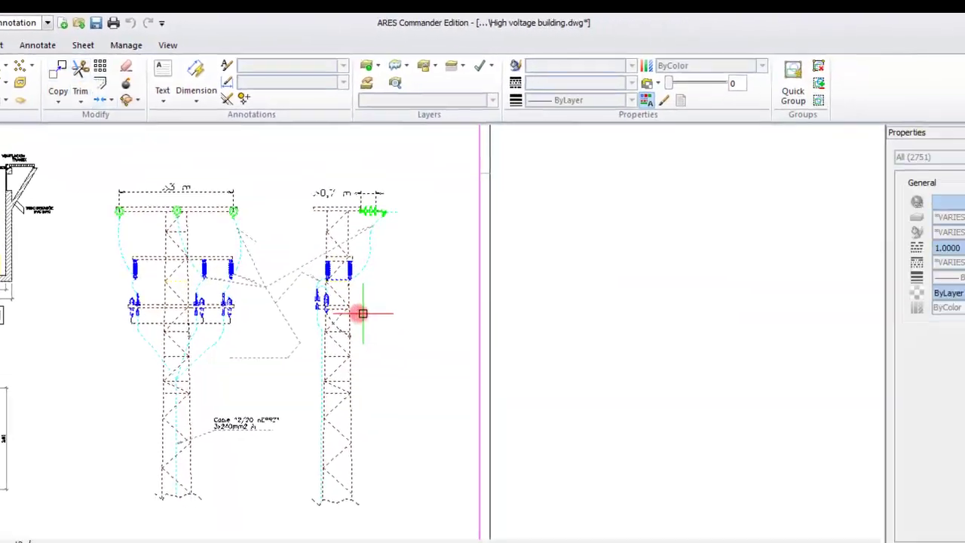
left_click(320, 296)
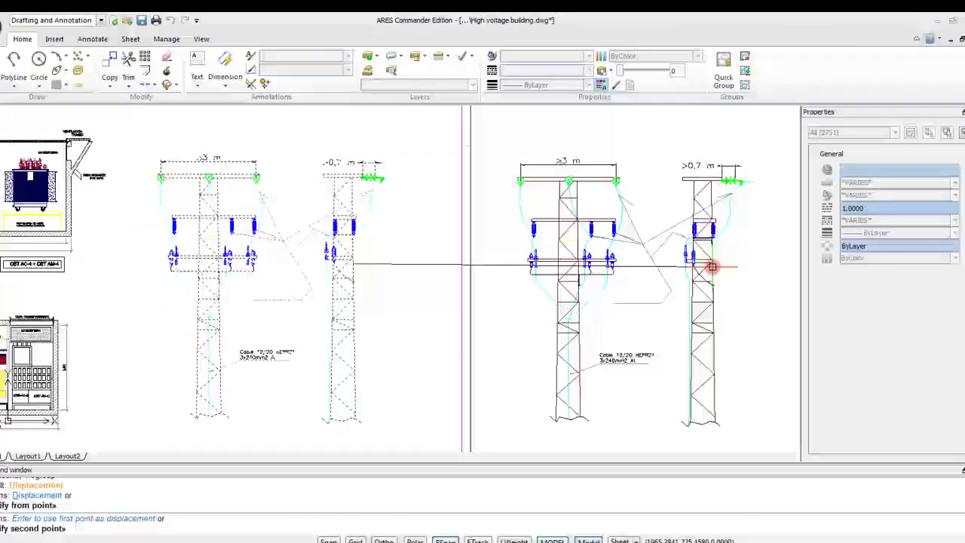
left_click(708, 258)
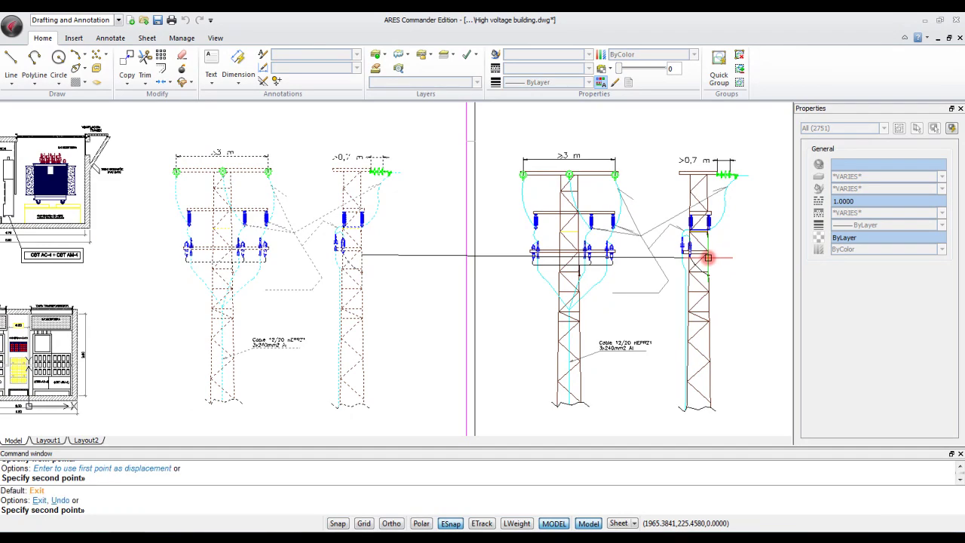
key("Escape")
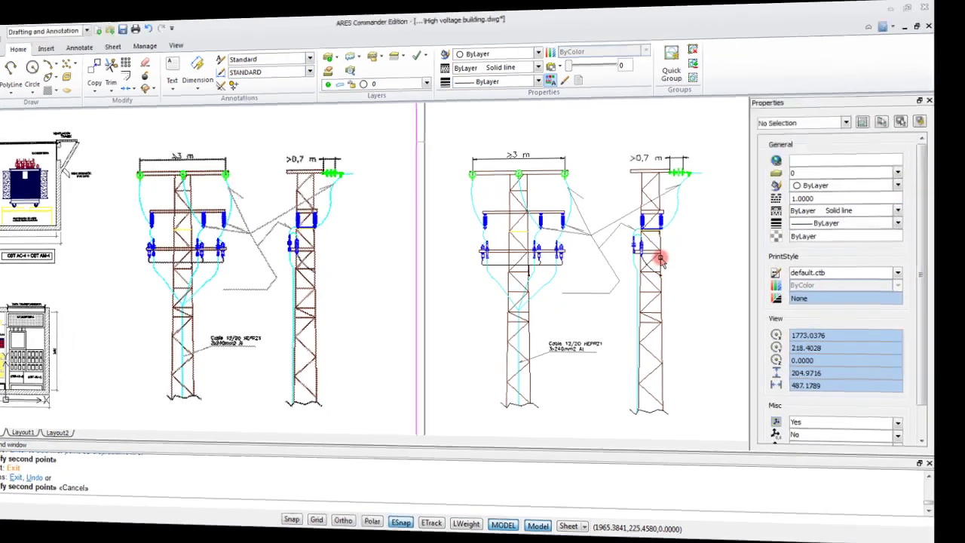